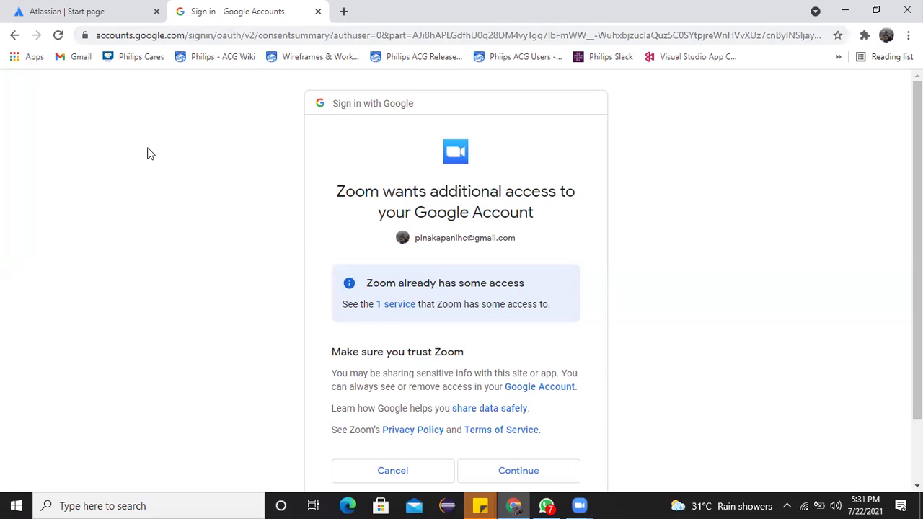
Step: Switch to the Atlassian start page and close the WhatsApp window
click(124, 16)
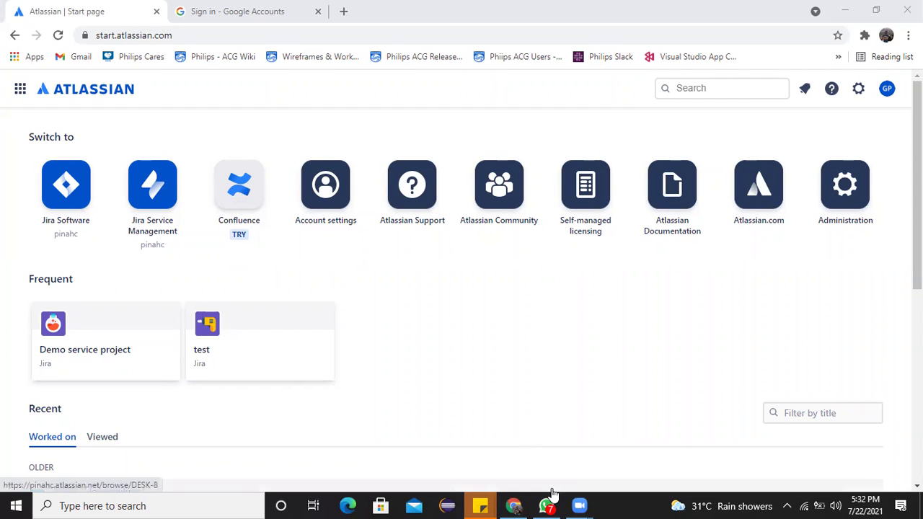
mouse_move(548, 505)
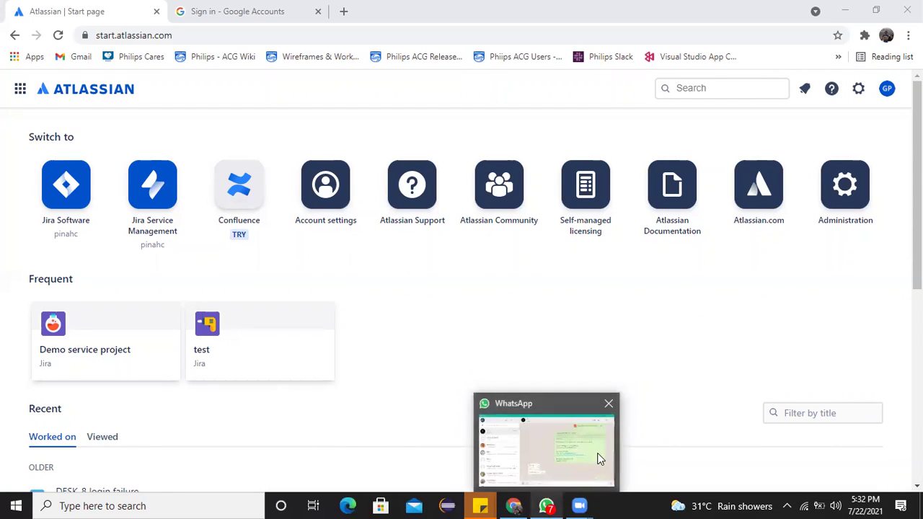
click(609, 406)
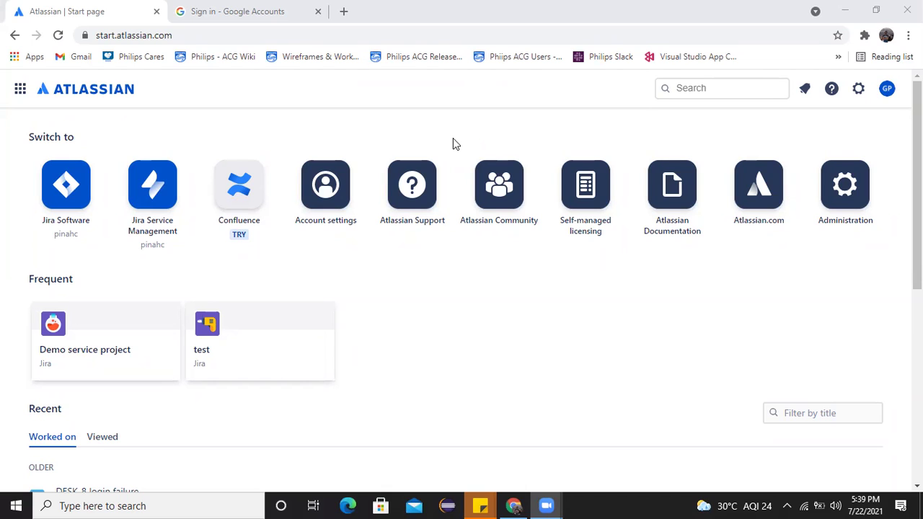
Step: Open the Jira Software project list and remove the Software filter to show all project types
click(453, 140)
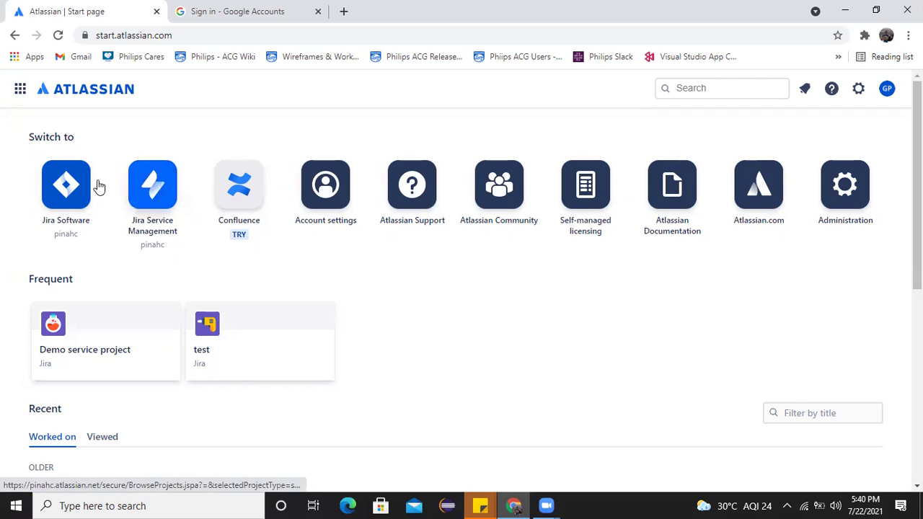
click(64, 187)
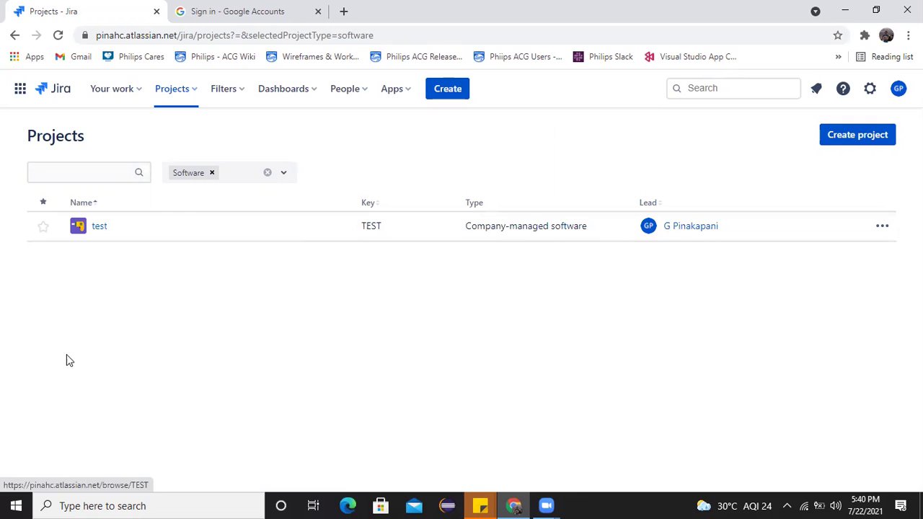
click(212, 173)
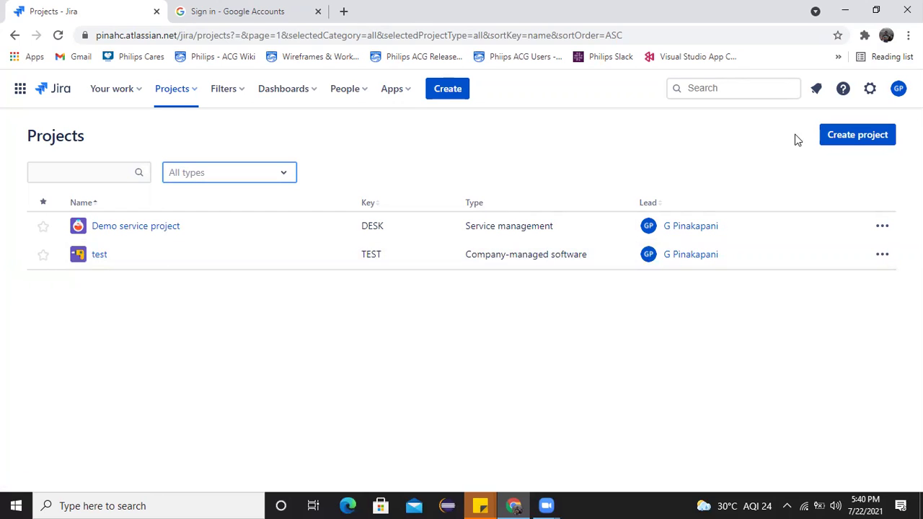
Step: Start a new project from the Bug tracking template for software development
click(835, 140)
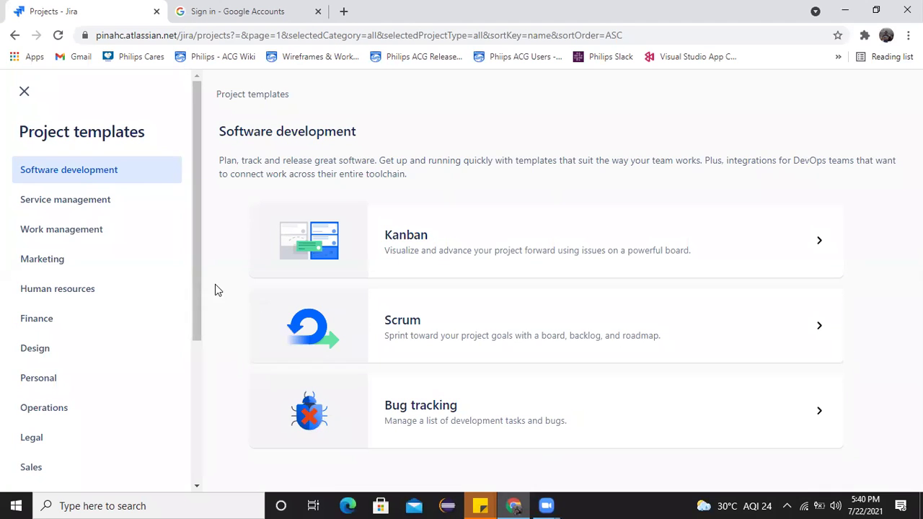
mouse_move(199, 287)
mouse_down()
mouse_move(190, 419)
mouse_move(193, 285)
mouse_up()
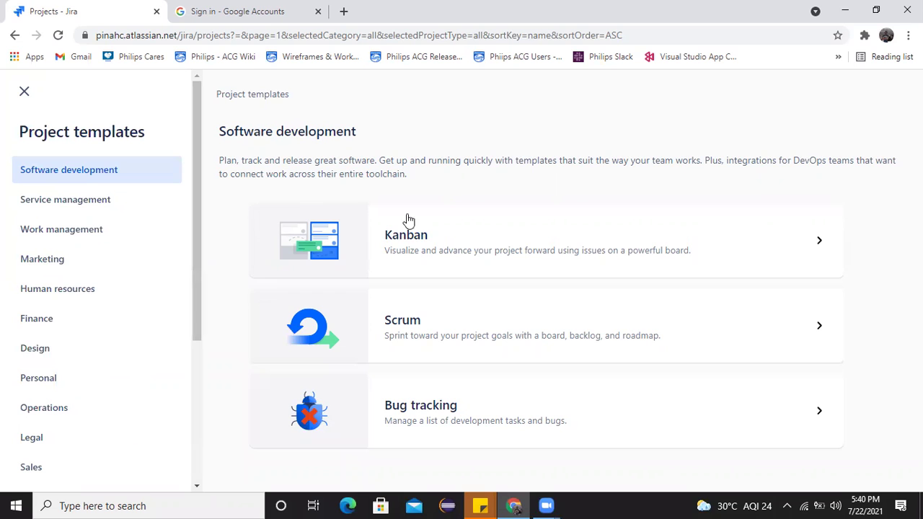
click(428, 408)
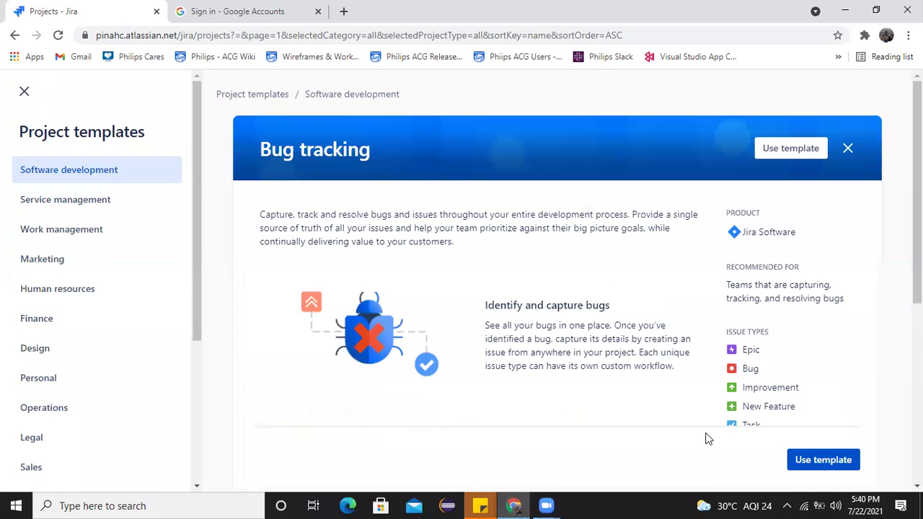
click(817, 460)
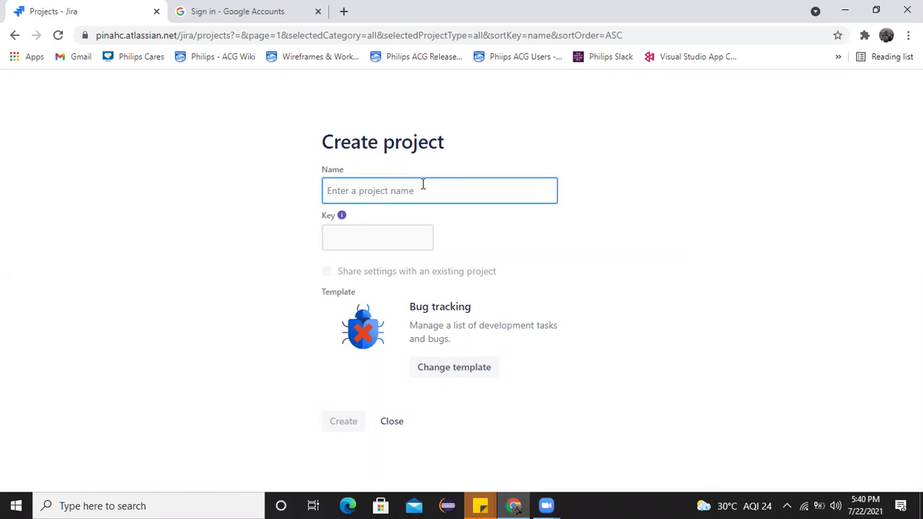
Step: Name the project APPLE, set its key to APP, and create it
text(APPLE)
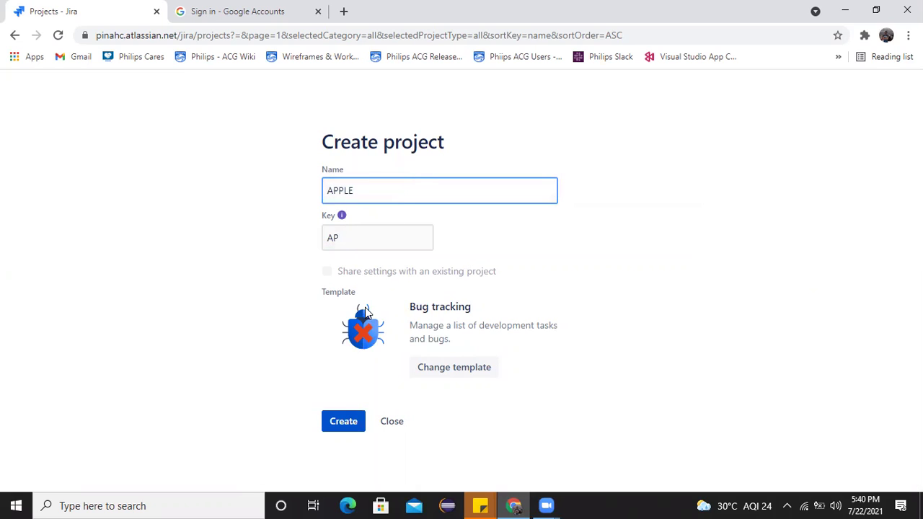
click(348, 245)
text(P)
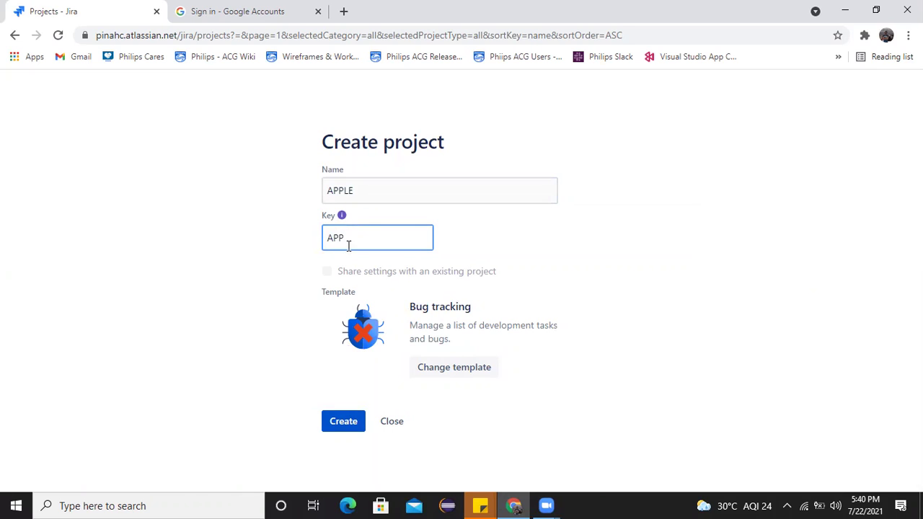
click(342, 419)
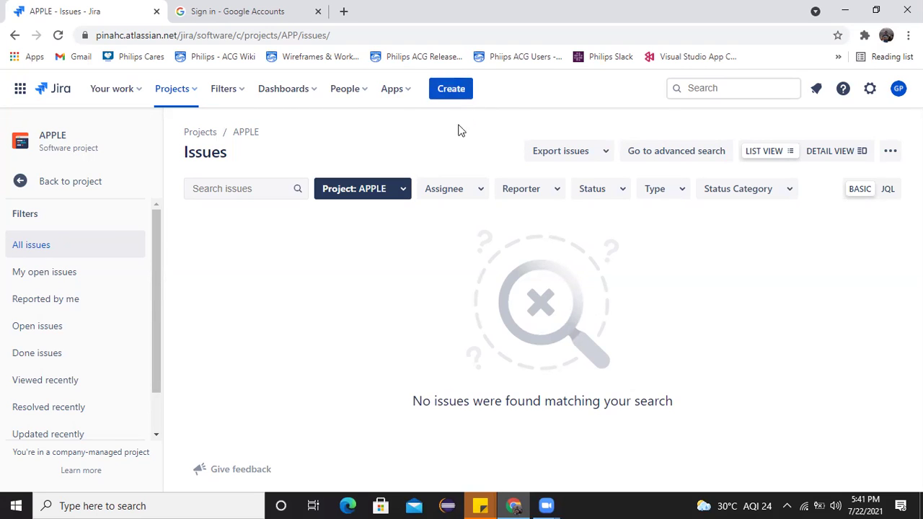
Step: Start a new issue of type Bug in the APPLE project with the summary "User is not able to login"
click(450, 98)
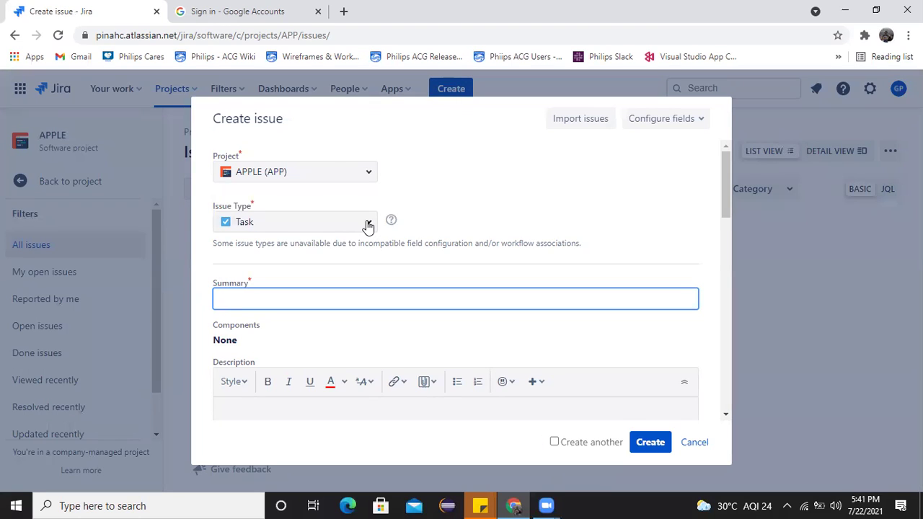
click(368, 226)
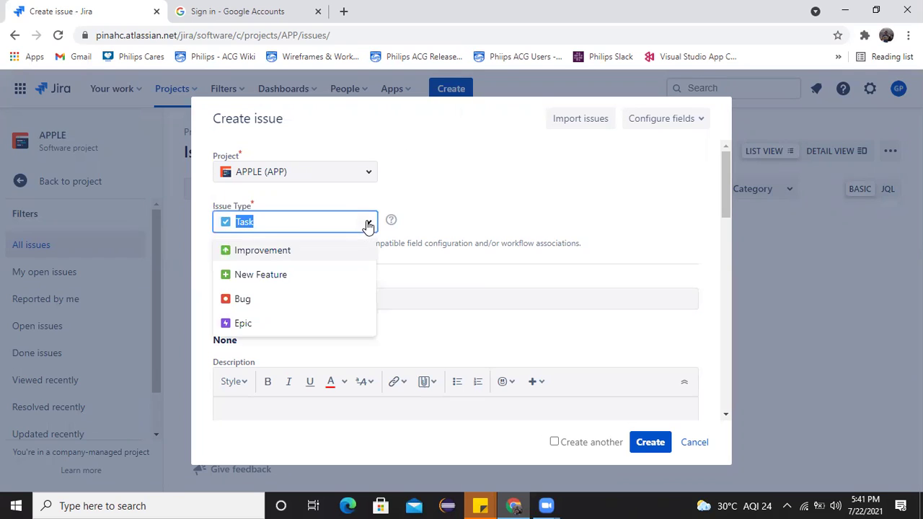
click(260, 303)
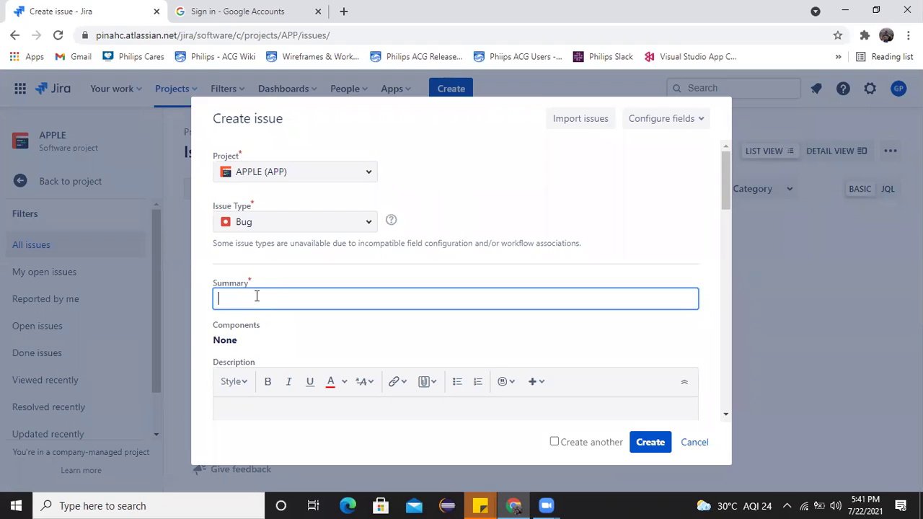
text(Use)
key(BackSpace)
text(er is not able to login)
drag(727, 170, 723, 198)
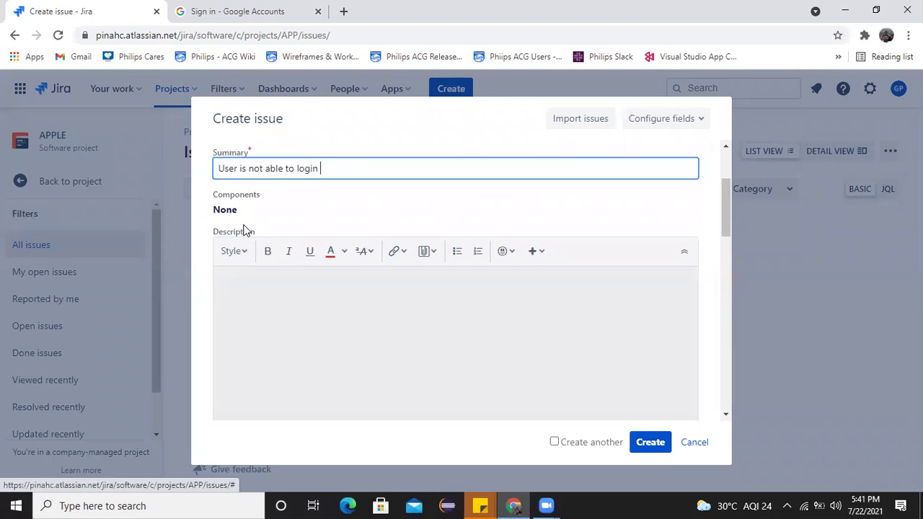
click(241, 213)
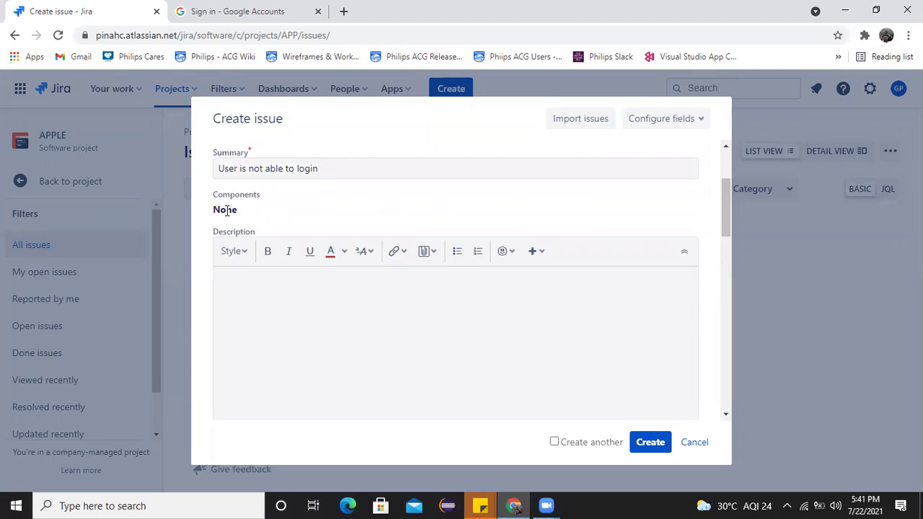
drag(224, 211, 238, 211)
click(240, 214)
click(242, 279)
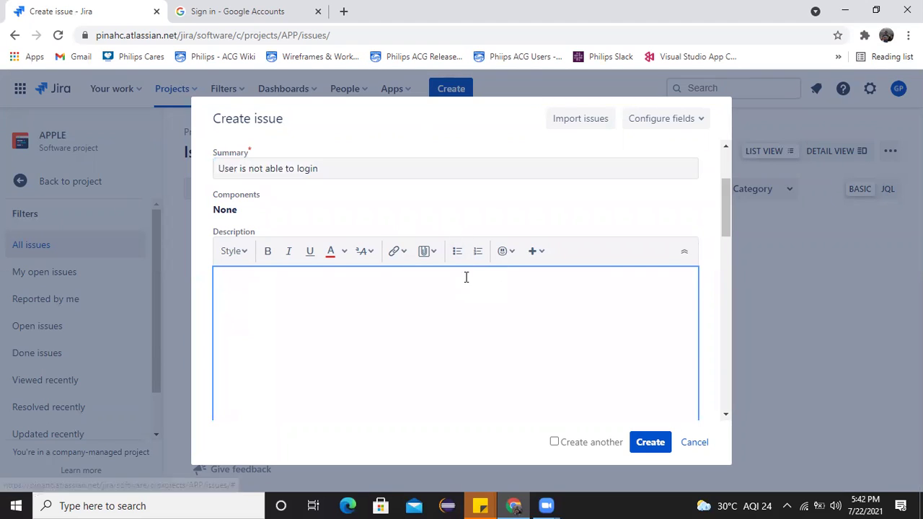
click(476, 257)
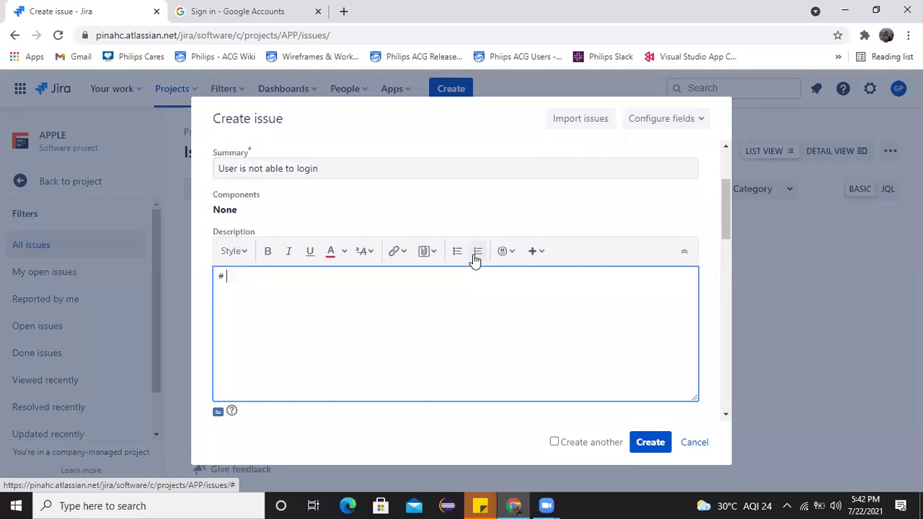
click(464, 256)
key(BackSpace)
key(BackSpace)
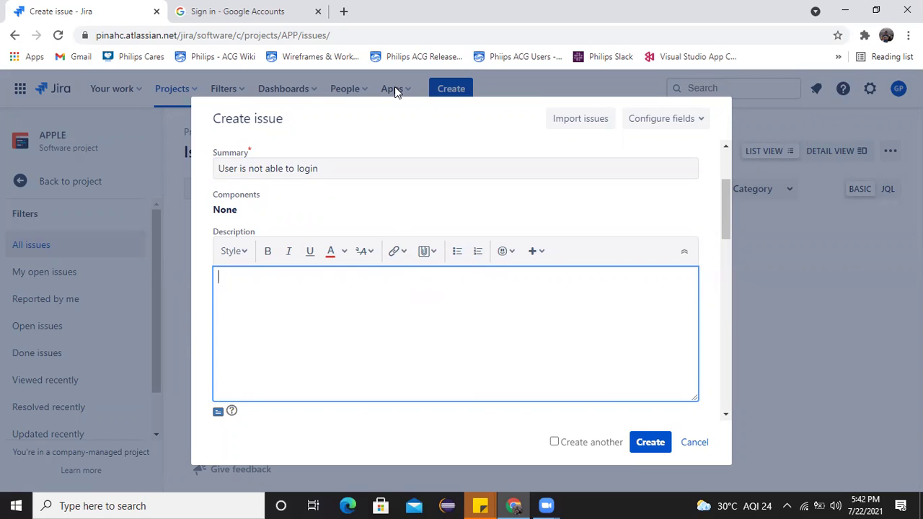
click(496, 109)
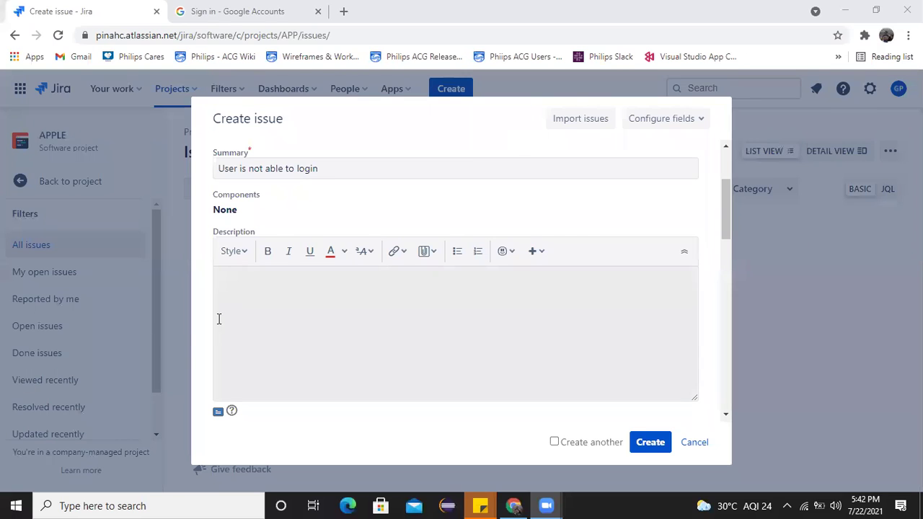
Step: Fill the issue description with the lines "Chrome version", "OS", "BUILD" and "SPRINT"
click(251, 293)
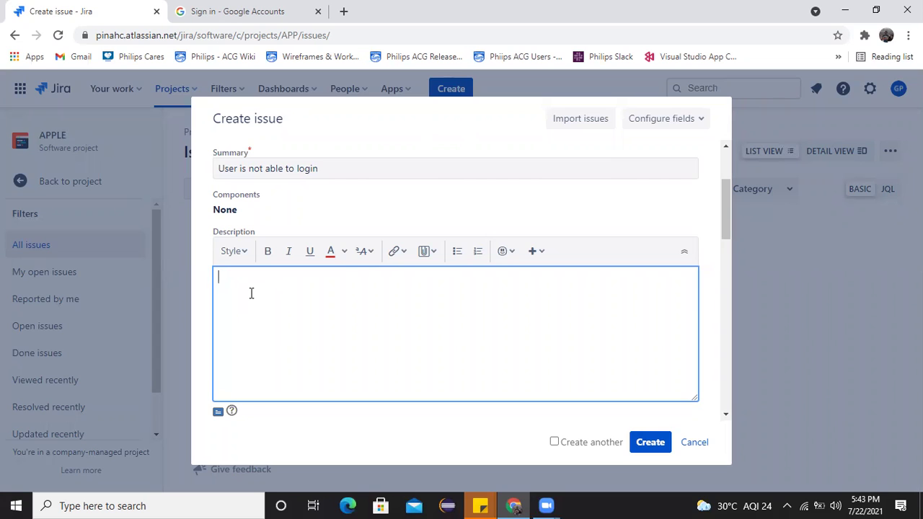
text(Chrome version)
key(Return)
text(OS)
key(Return)
text(BUILS)
key(BackSpace)
text(D)
text(SRINT)
key(BackSpace)
key(BackSpace)
key(BackSpace)
key(BackSpace)
key(BackSpace)
text(PINT)
key(BackSpace)
key(BackSpace)
key(BackSpace)
text(RINT)
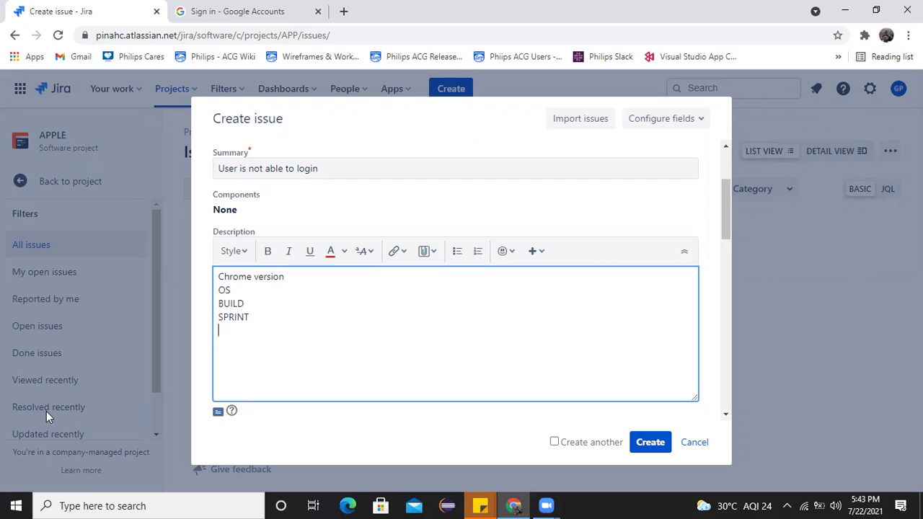
Step: Add a "STEPS :" section to the description after a blank line, with the line "OPEN THE BROWER"
key(Return)
key(Return)
text(STEPS :)
key(Return)
text(OEON)
key(BackSpace)
key(BackSpace)
key(BackSpace)
text(PEN THE BROWSE)
key(BackSpace)
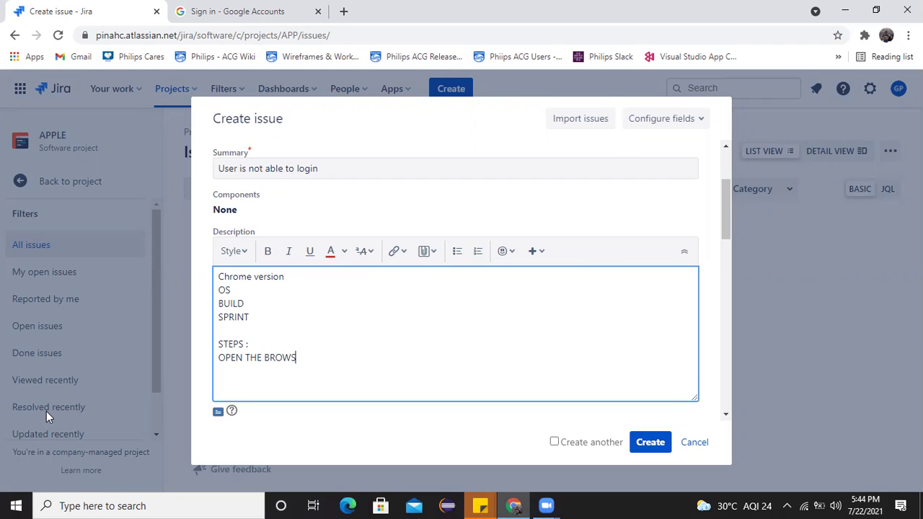
key(BackSpace)
text(ER)
Step: Set the issue's priority to High
drag(724, 195, 723, 191)
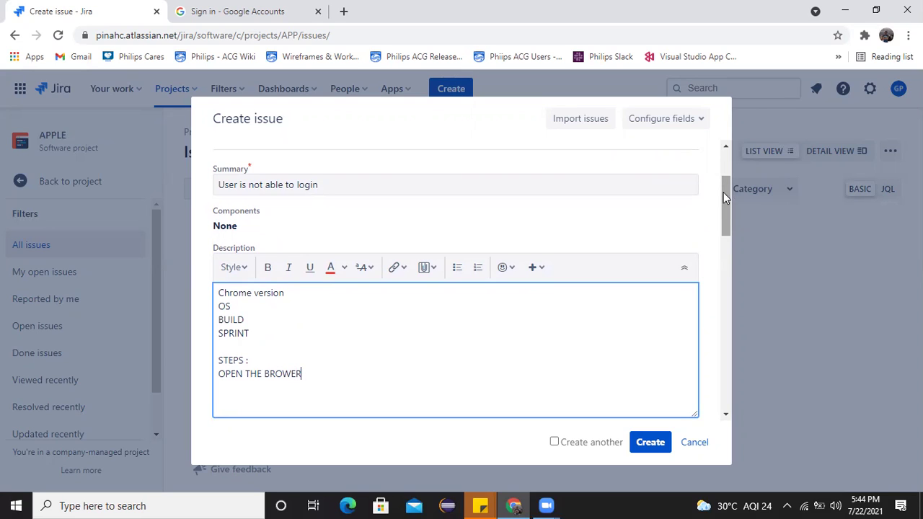
drag(723, 192, 724, 207)
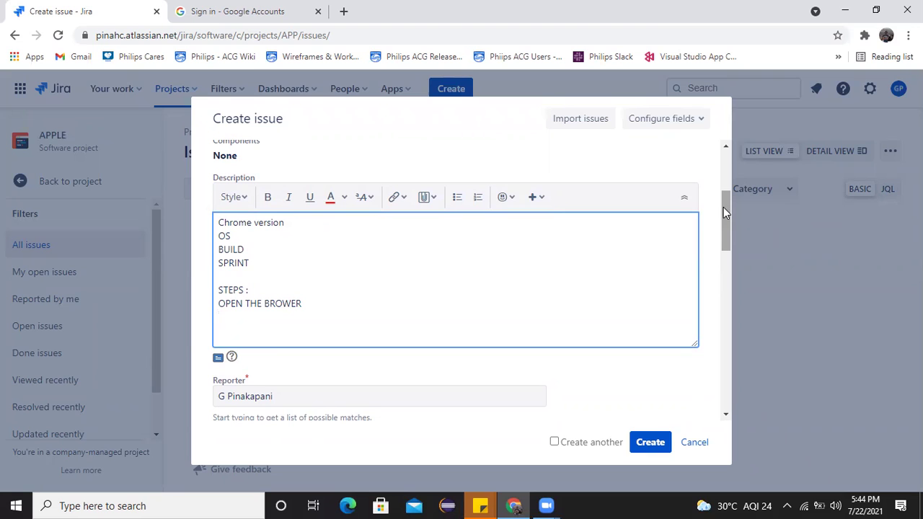
drag(724, 210, 719, 243)
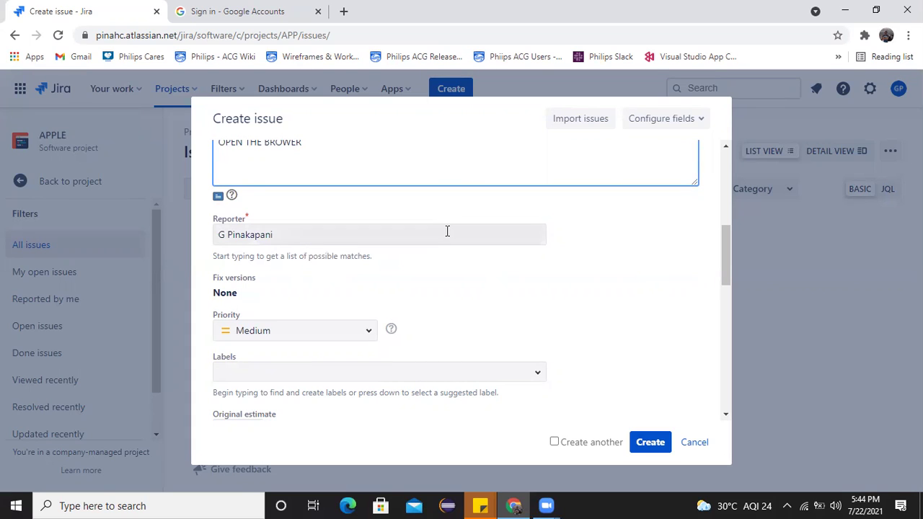
click(271, 296)
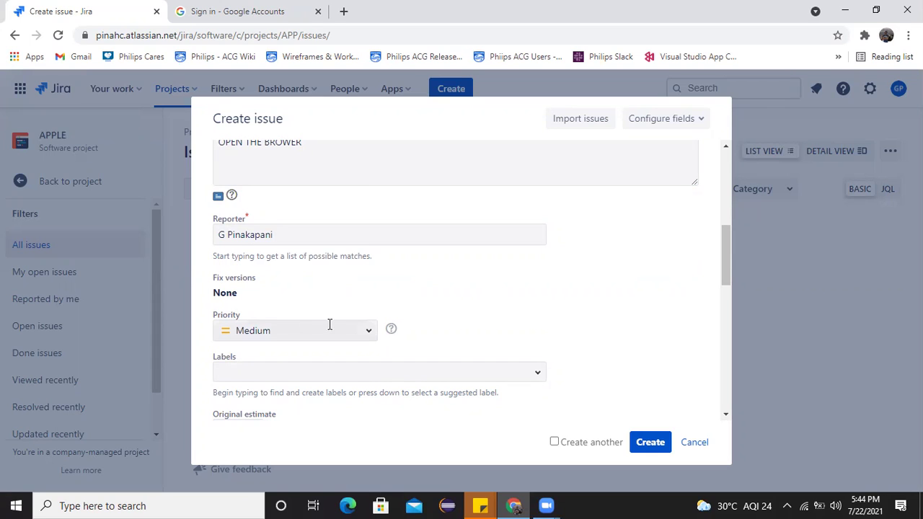
click(369, 334)
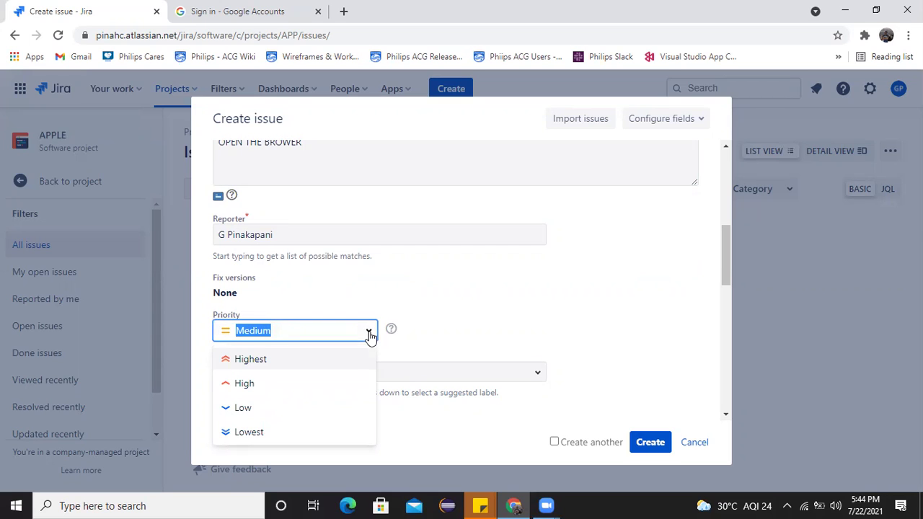
click(286, 360)
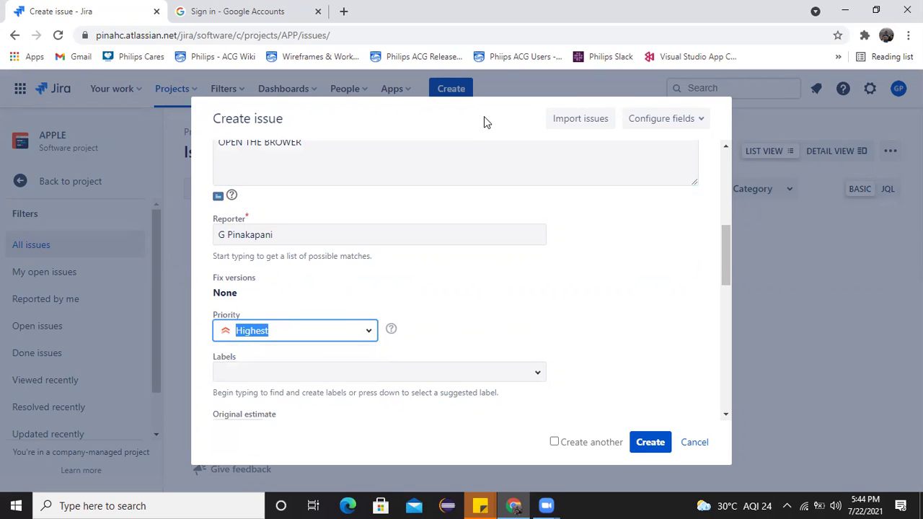
click(367, 330)
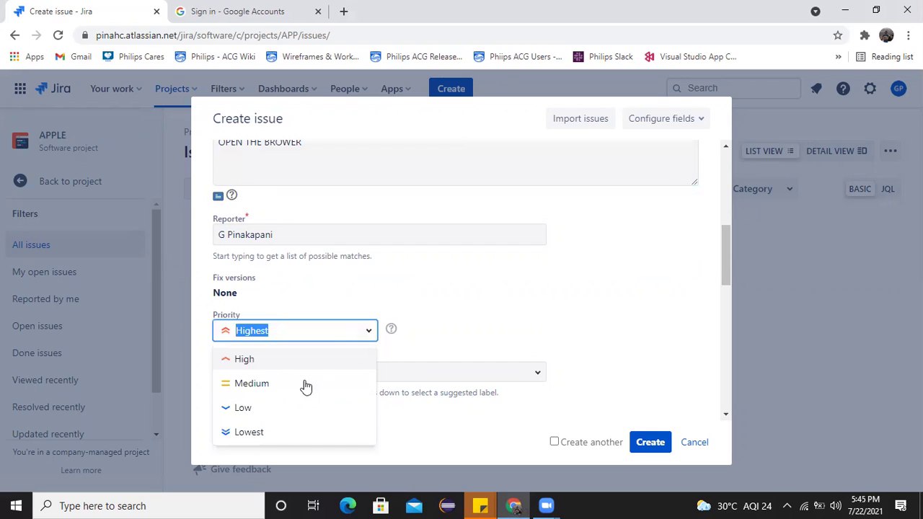
click(290, 433)
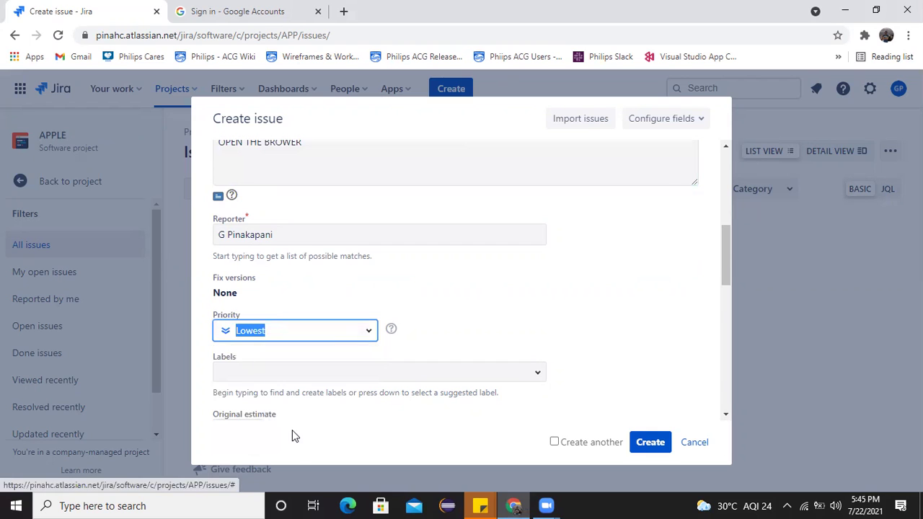
click(372, 333)
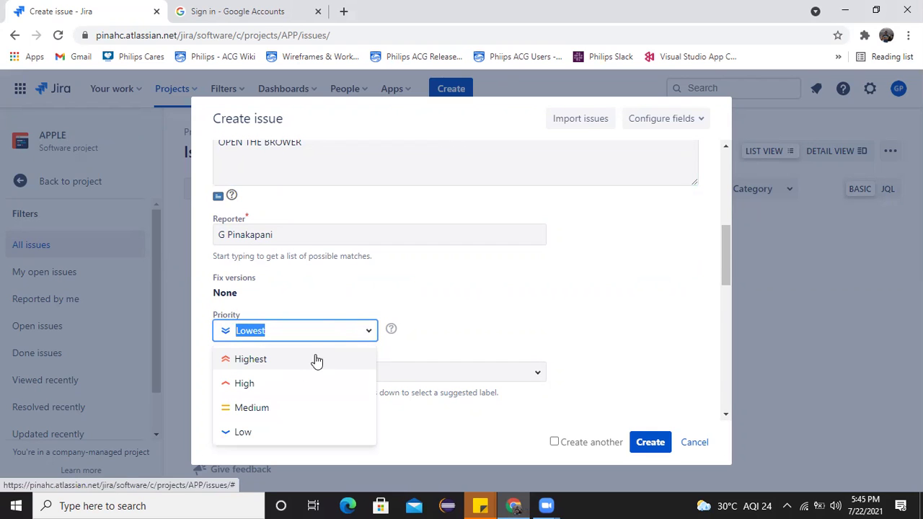
click(279, 385)
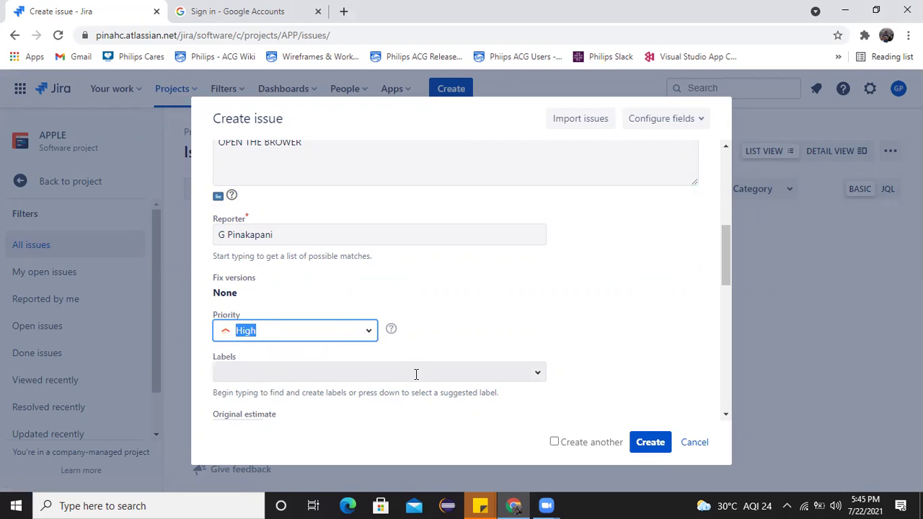
Step: Add the existing label "Login" to the new bug
click(543, 378)
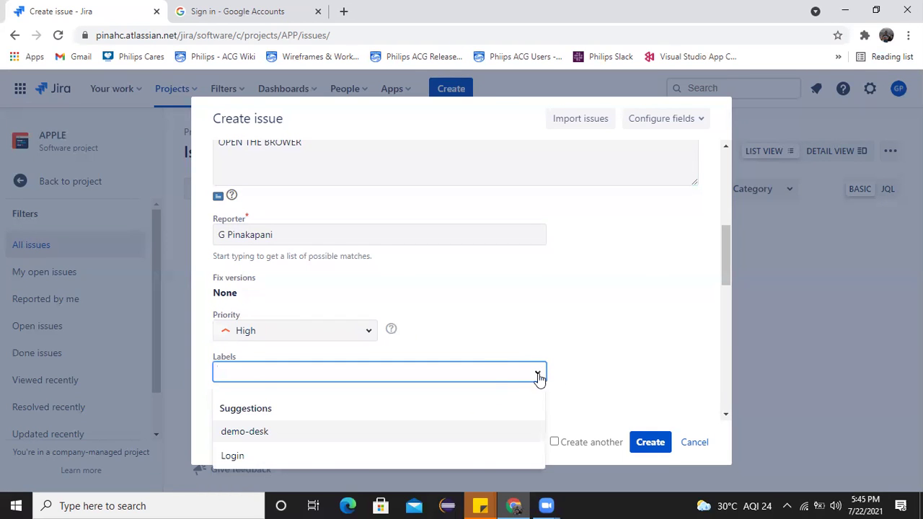
click(328, 454)
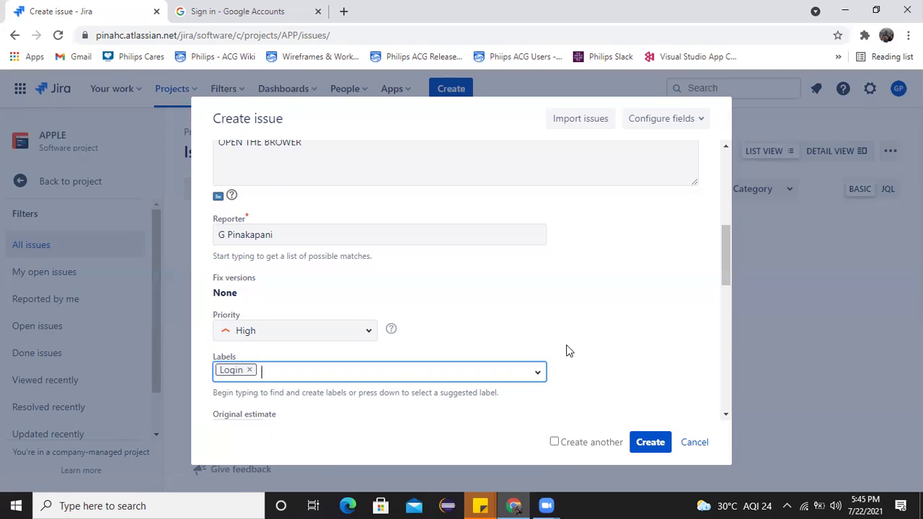
Step: Review the bug form's remaining fields, from the estimates, environment and attachment to due date, linked issues, assignee and epic link
drag(729, 248, 719, 301)
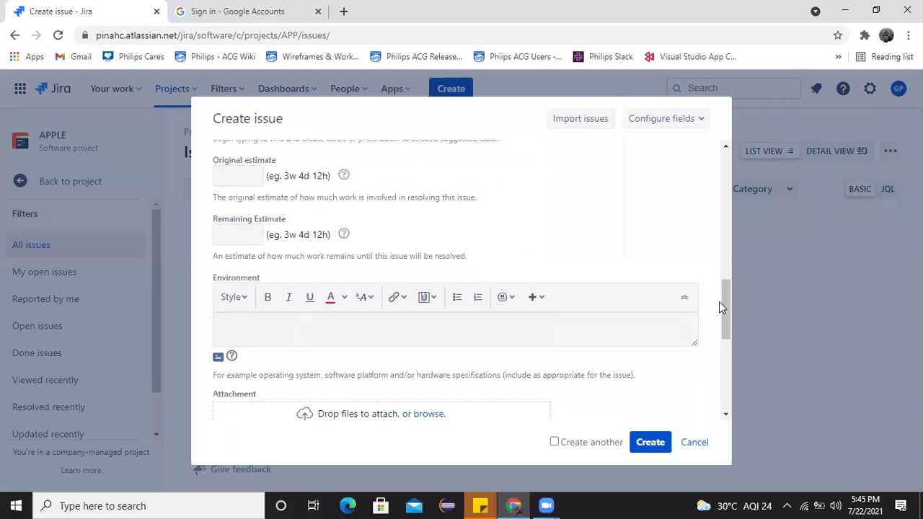
click(548, 326)
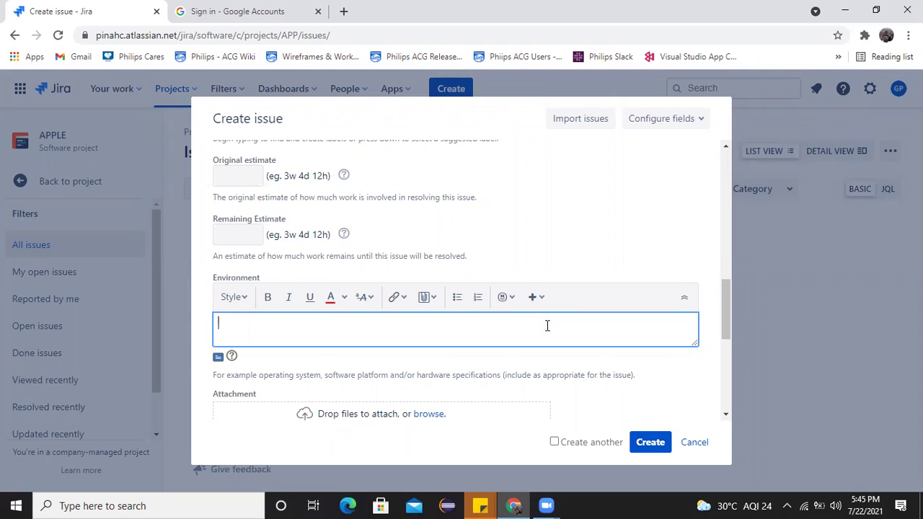
drag(730, 279, 727, 321)
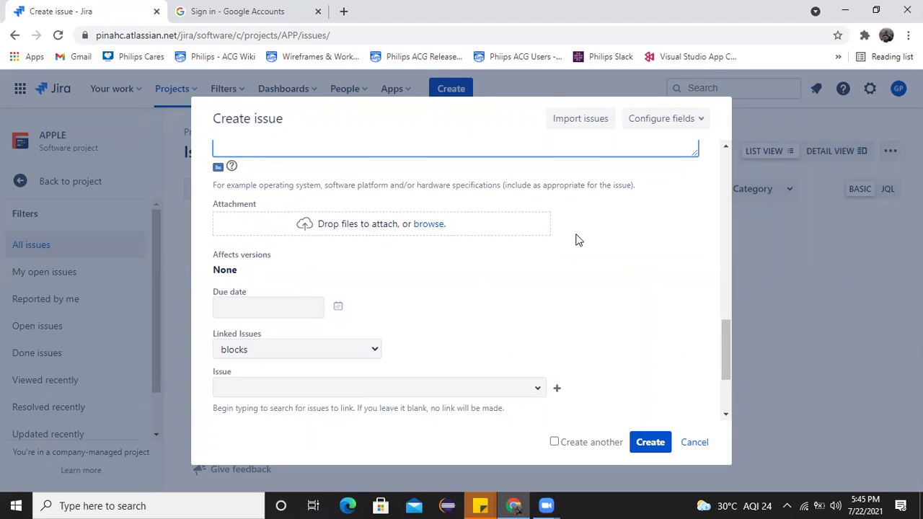
mouse_move(720, 334)
mouse_down()
mouse_move(725, 263)
mouse_move(721, 316)
mouse_up()
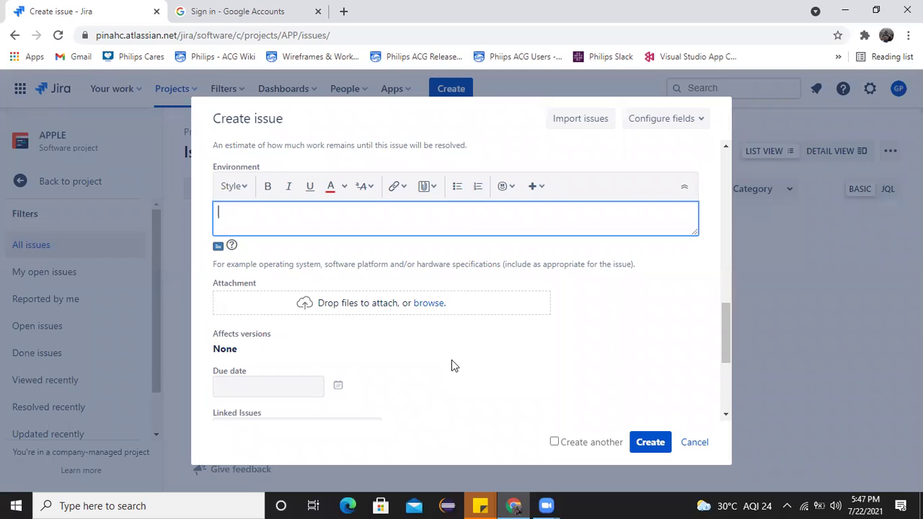
drag(724, 308, 722, 364)
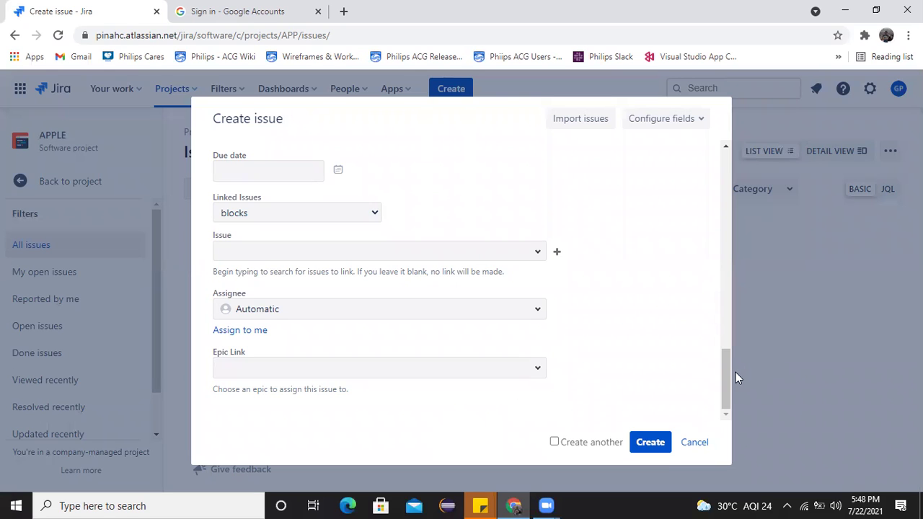
drag(726, 377, 726, 262)
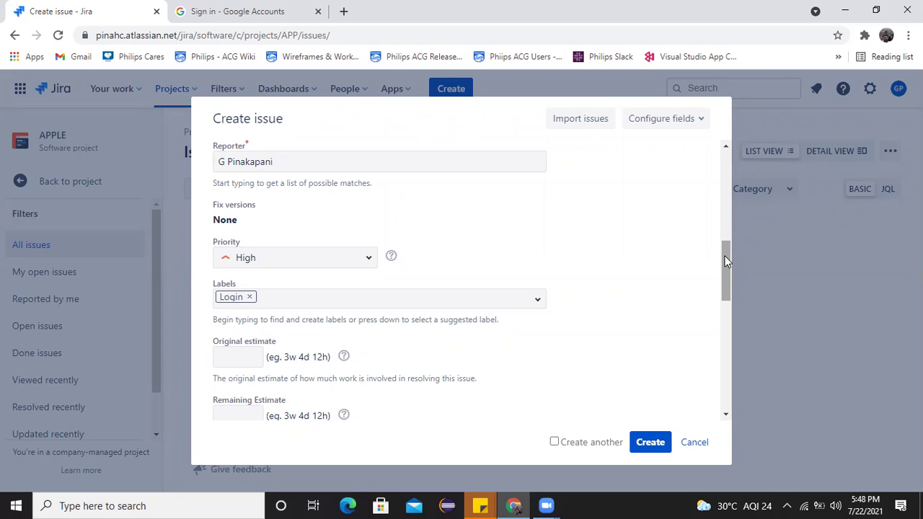
Step: Attach the image file "condent" from the Music folder to the bug
drag(725, 255, 727, 325)
click(432, 261)
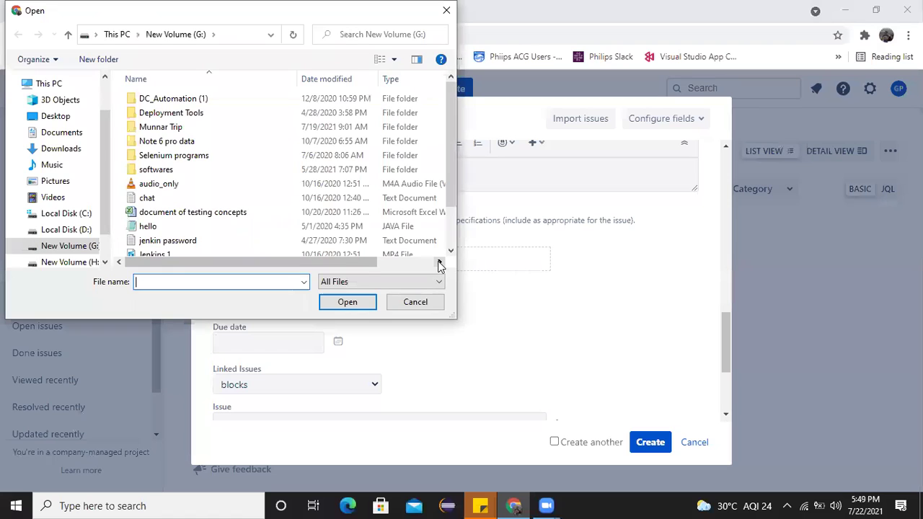
click(482, 92)
click(75, 184)
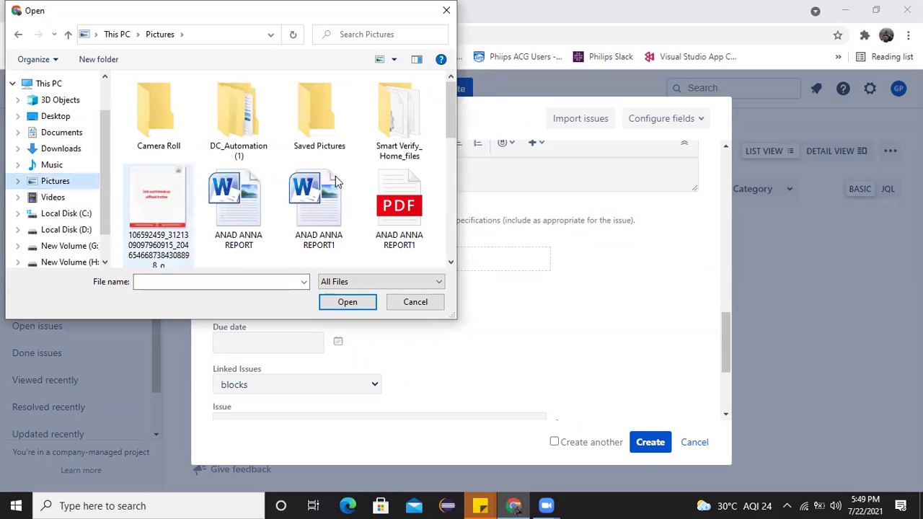
drag(447, 102, 443, 209)
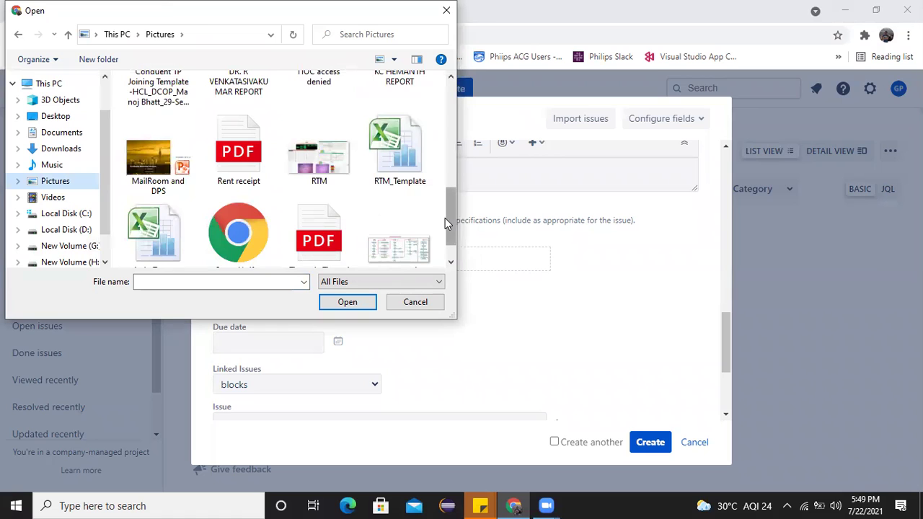
click(60, 100)
click(60, 118)
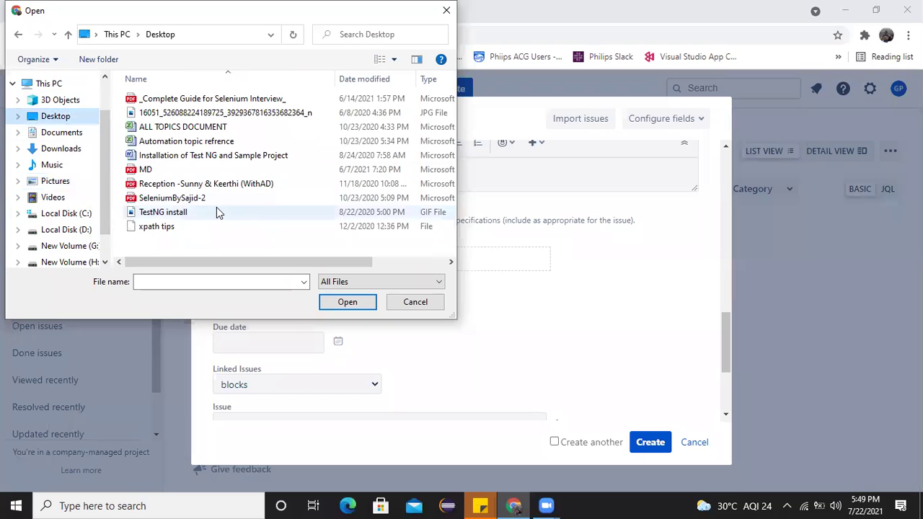
click(68, 166)
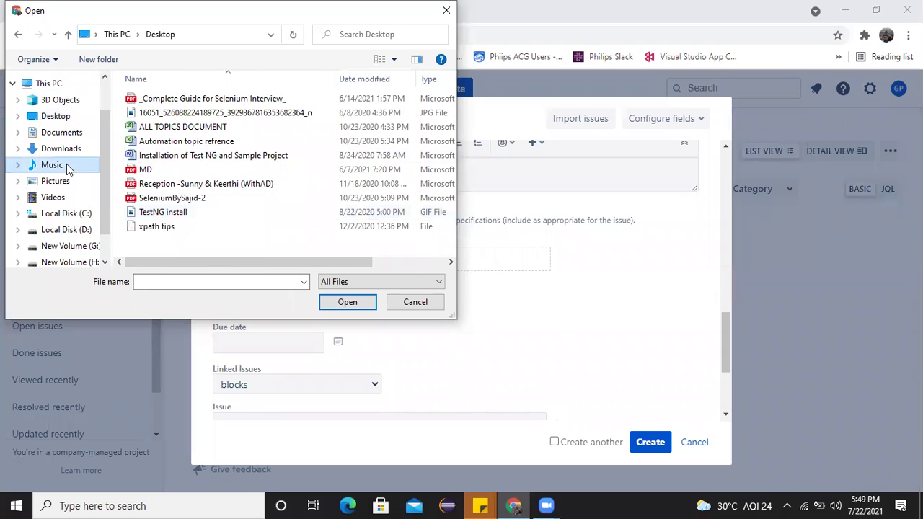
click(345, 205)
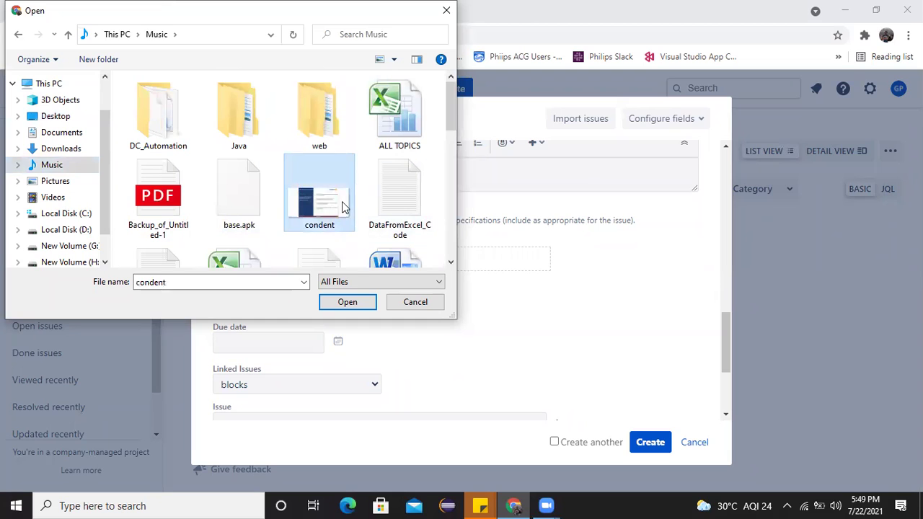
click(345, 304)
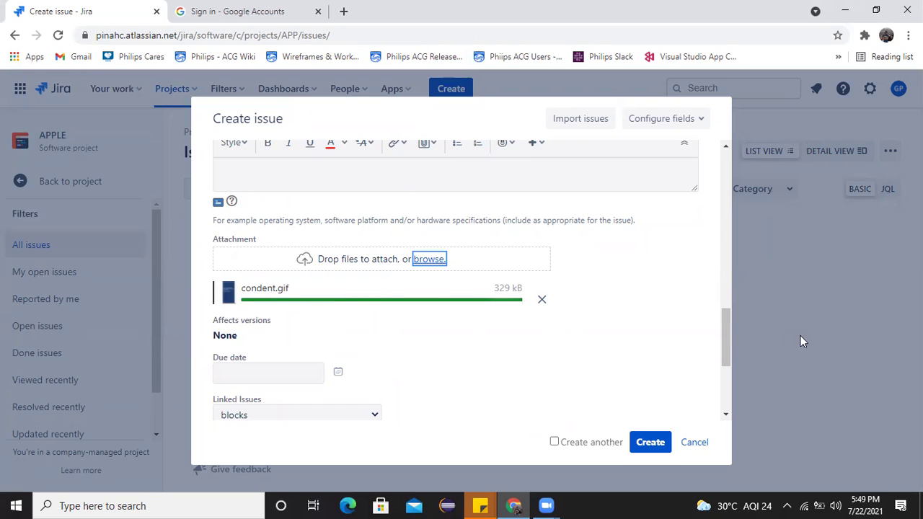
Step: Try to create the bug with a different person's first name entered as the assignee
drag(730, 328, 727, 422)
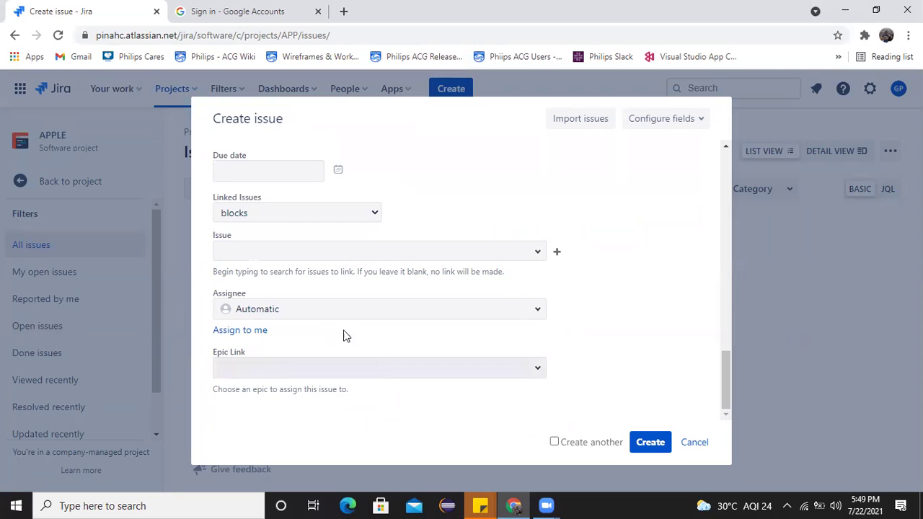
click(536, 311)
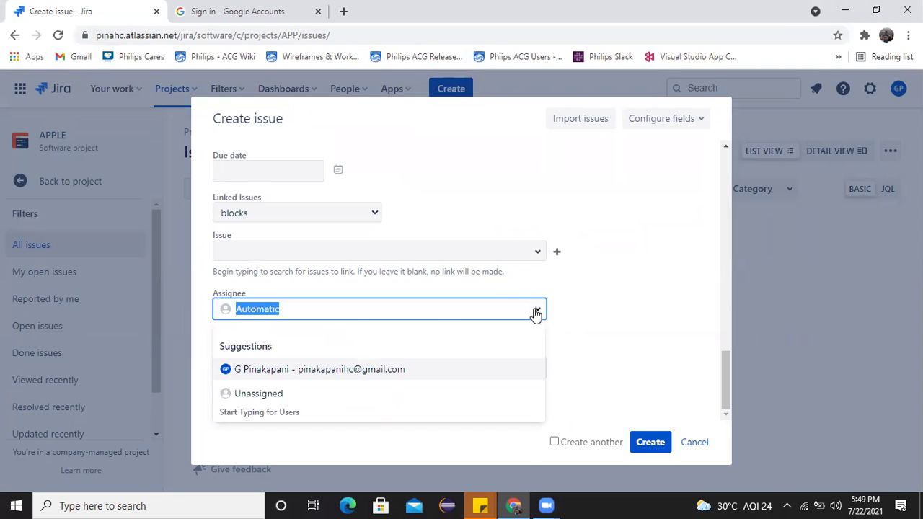
click(435, 309)
key(BackSpace)
key(BackSpace)
key(BackSpace)
key(BackSpace)
key(BackSpace)
key(BackSpace)
key(BackSpace)
key(BackSpace)
key(BackSpace)
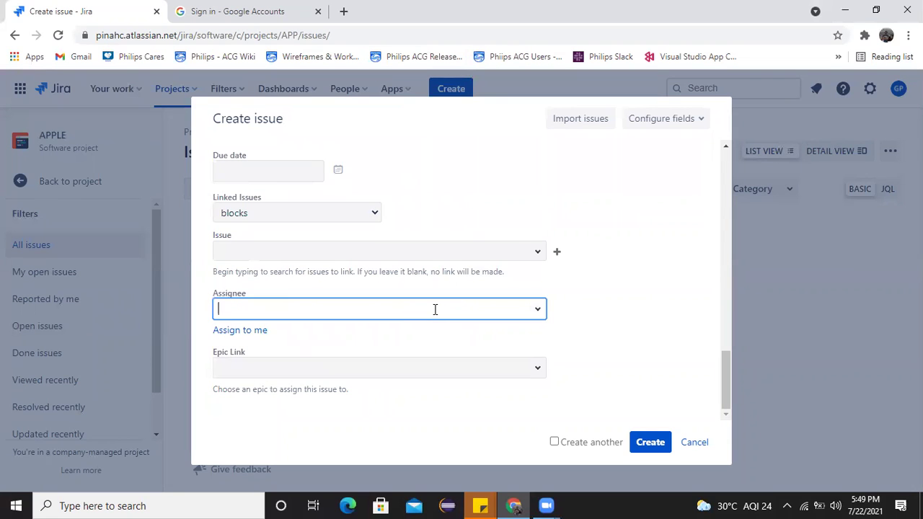
text(Sai)
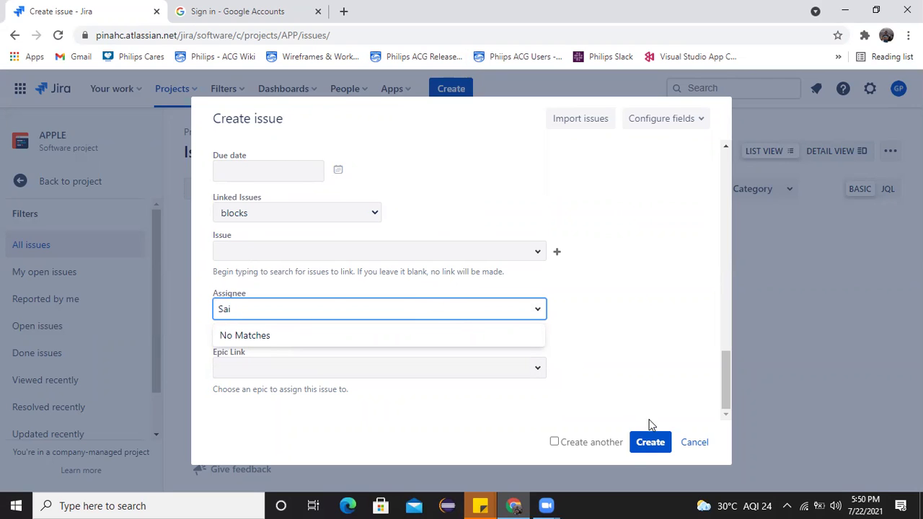
click(653, 442)
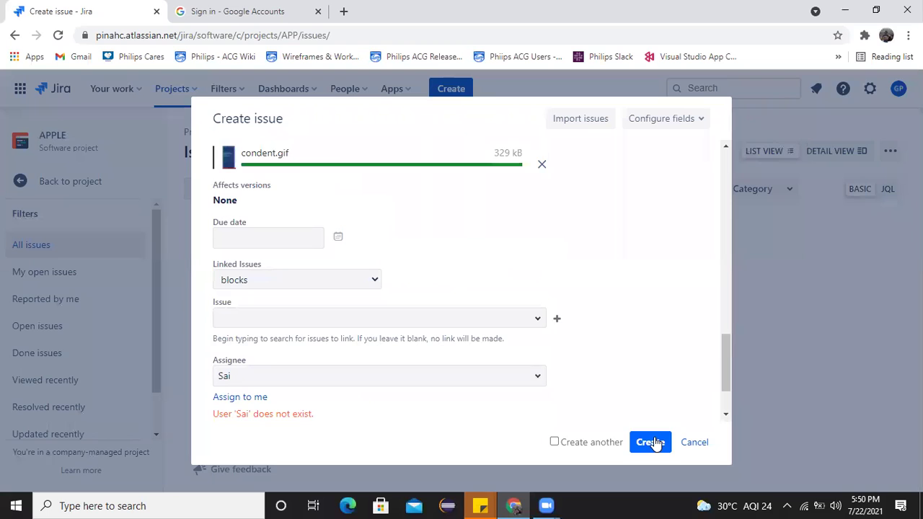
Step: Assign the bug to the same user as the reporter and create the issue
click(325, 381)
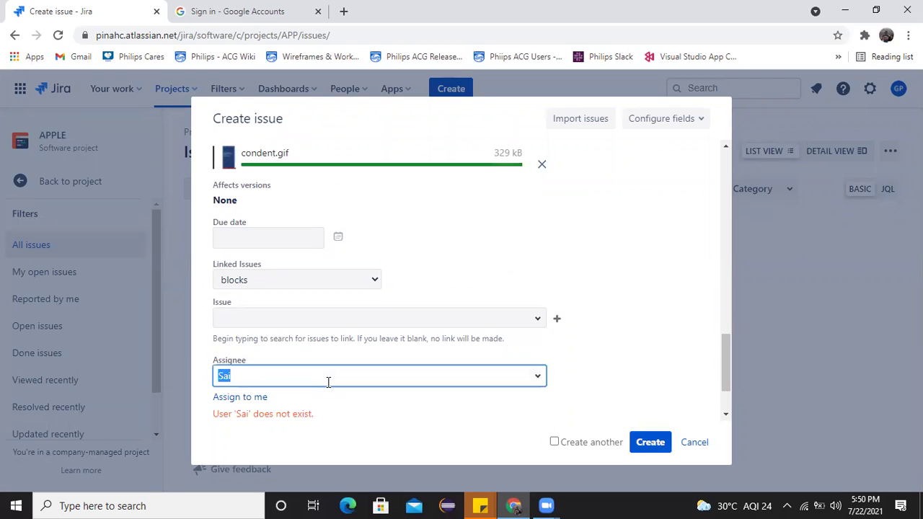
key(BackSpace)
text(pi)
click(315, 435)
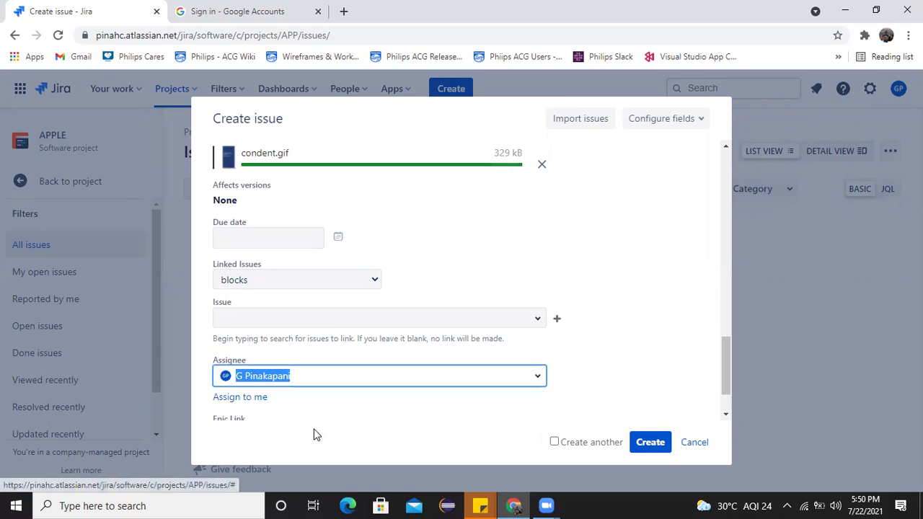
click(647, 442)
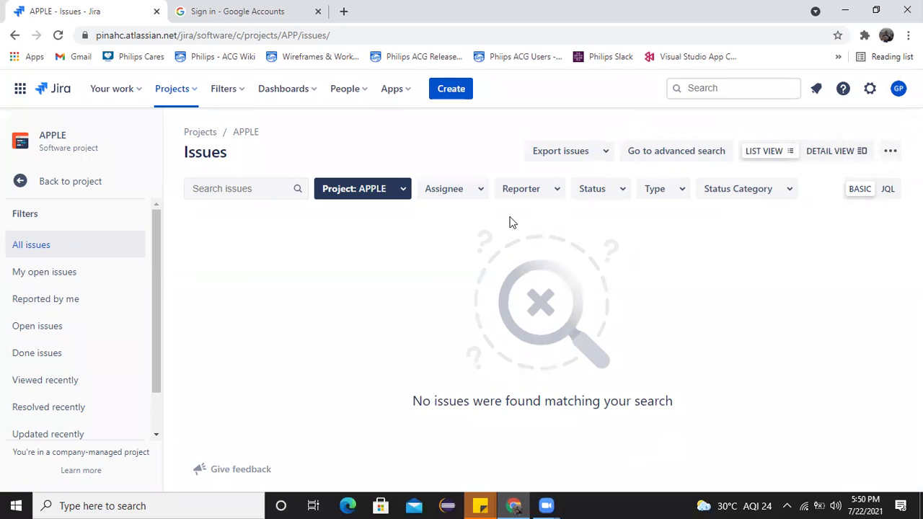
Step: Open the bug "User is not able to login" from the APPLE project's "My open issues" list
click(38, 281)
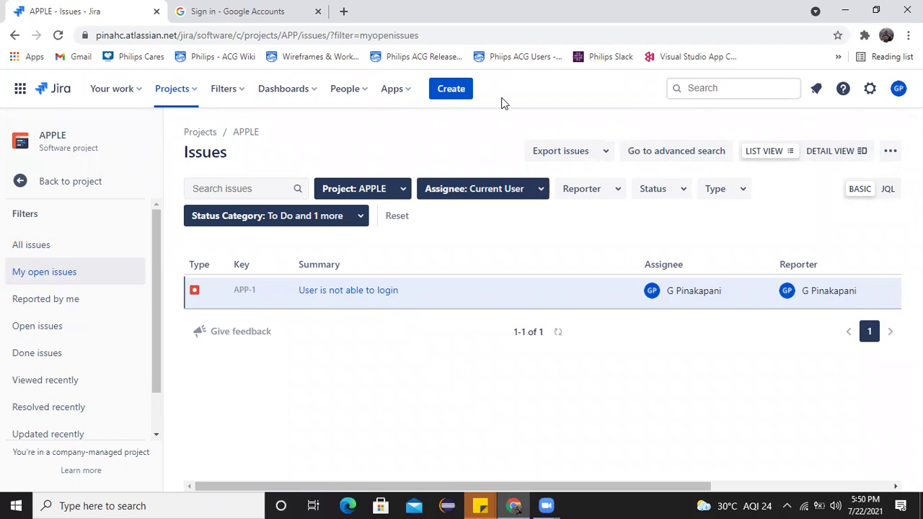
click(355, 295)
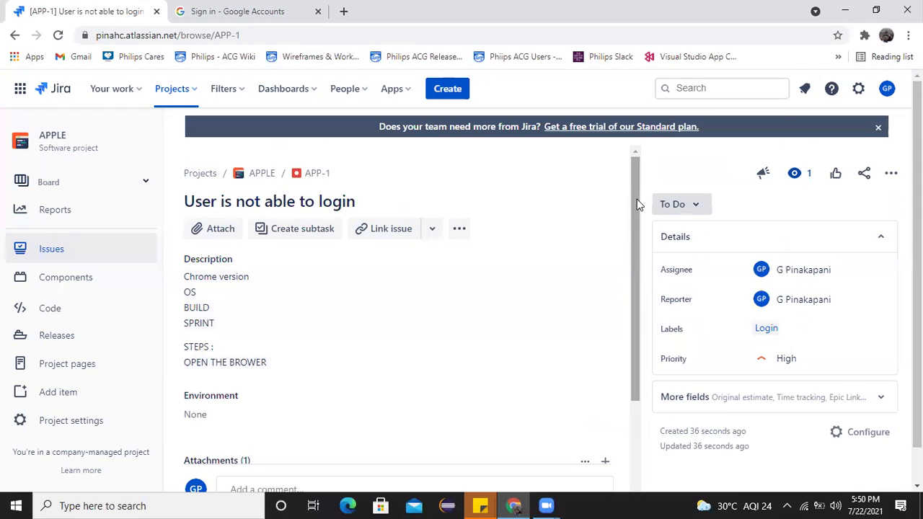
scroll(636, 230, down, 2)
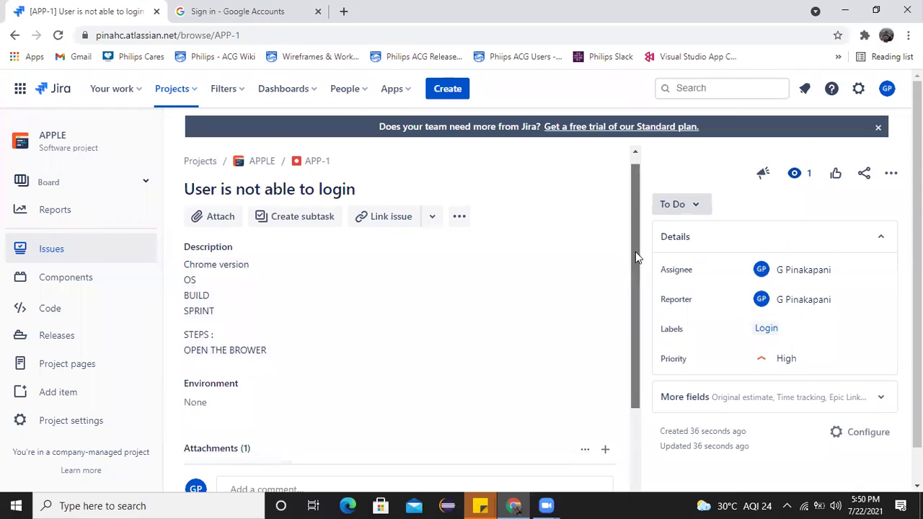
Step: Move the bug's status through In Progress and In Review to Done
click(700, 209)
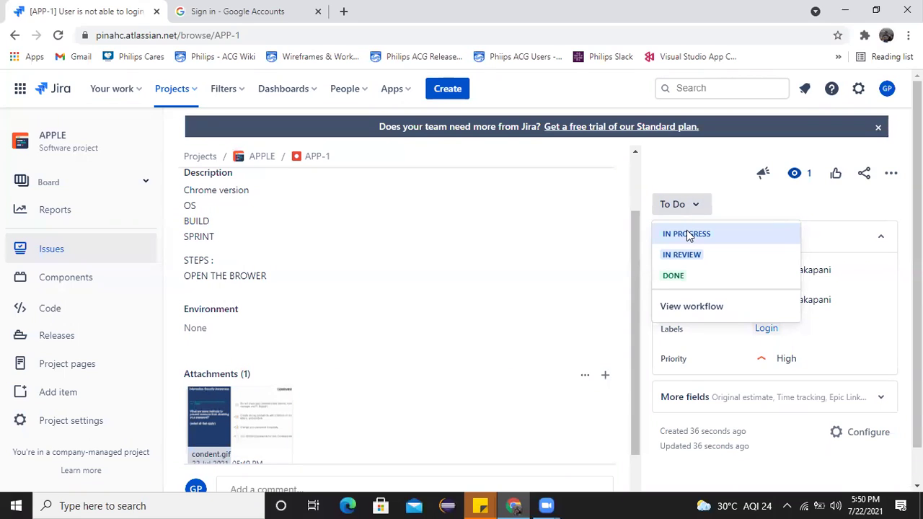
click(684, 235)
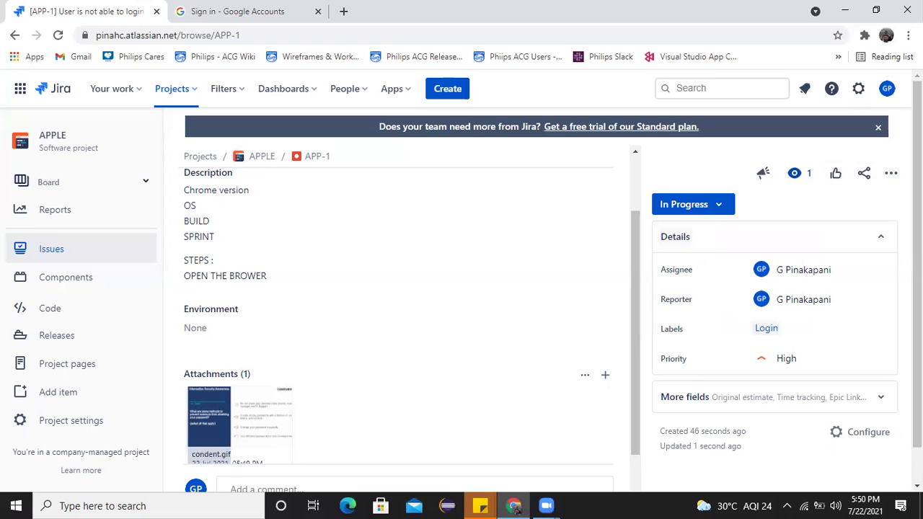
scroll(917, 288, down, 1)
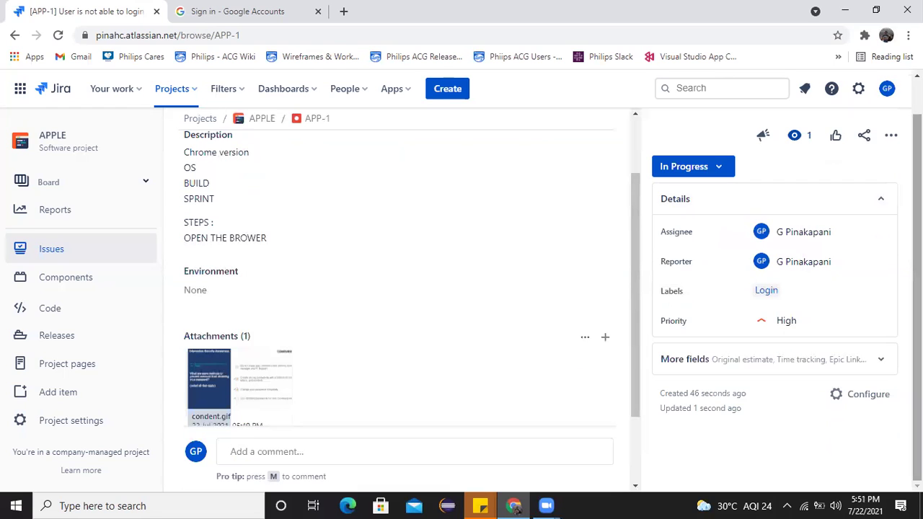
click(718, 168)
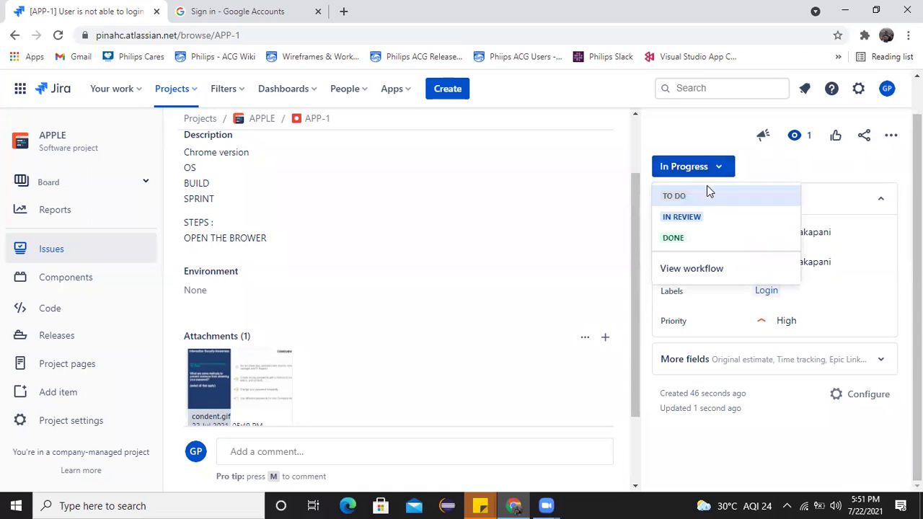
click(696, 218)
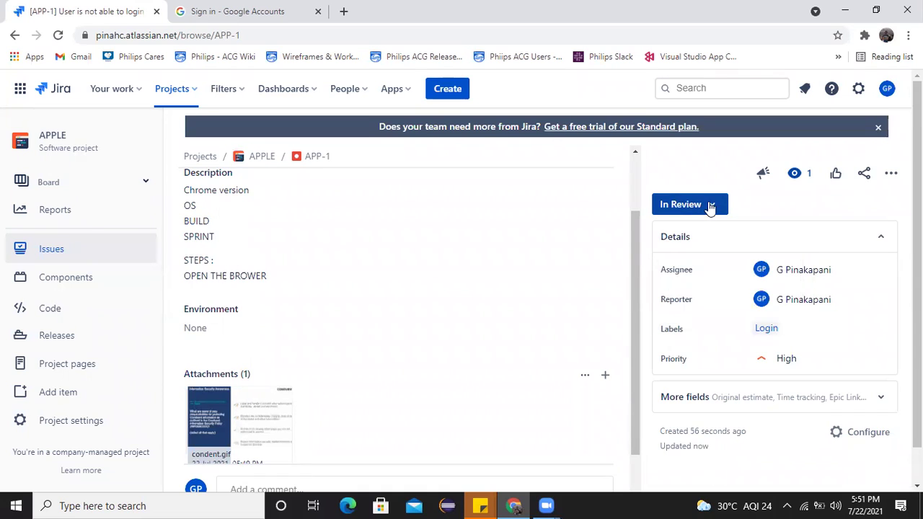
click(712, 206)
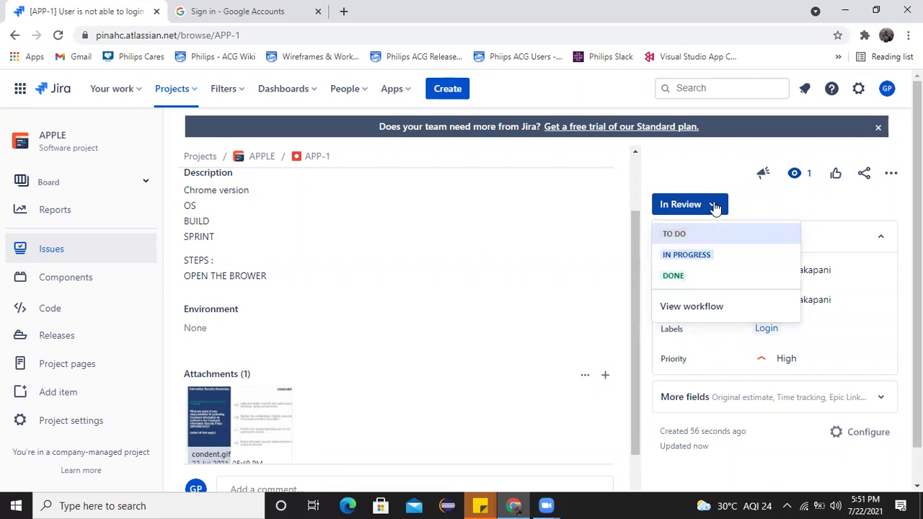
click(672, 275)
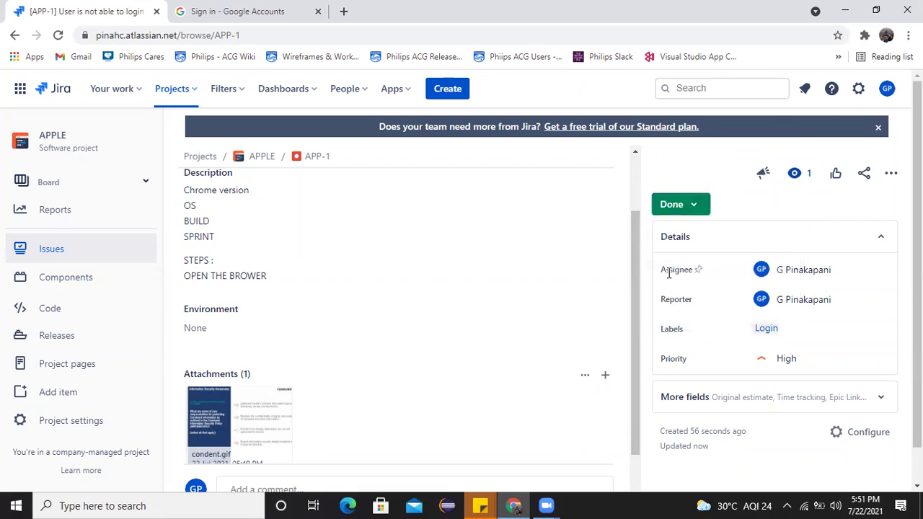
click(663, 213)
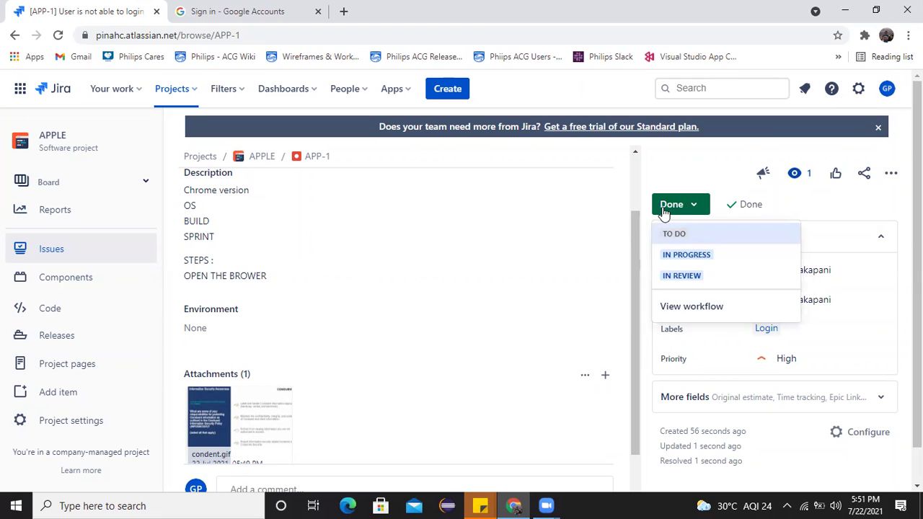
click(532, 270)
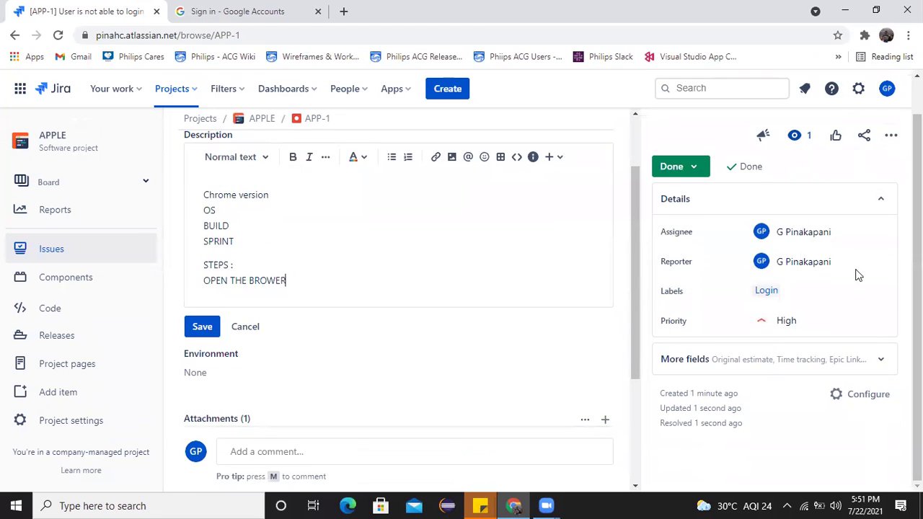
Step: Save the bug's description, which lists the Chrome version, OS, BUILD and SPRINT headings and the step "OPEN THE BROWER"
click(199, 328)
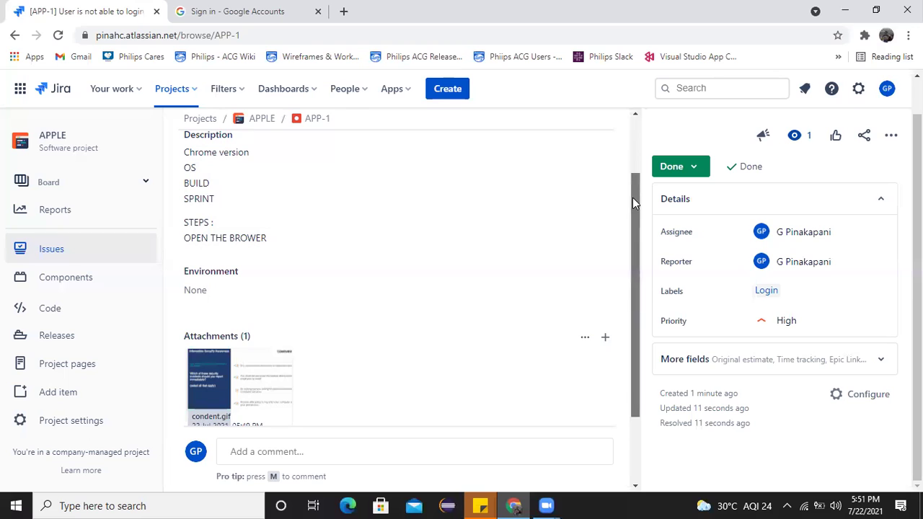
drag(633, 198, 636, 132)
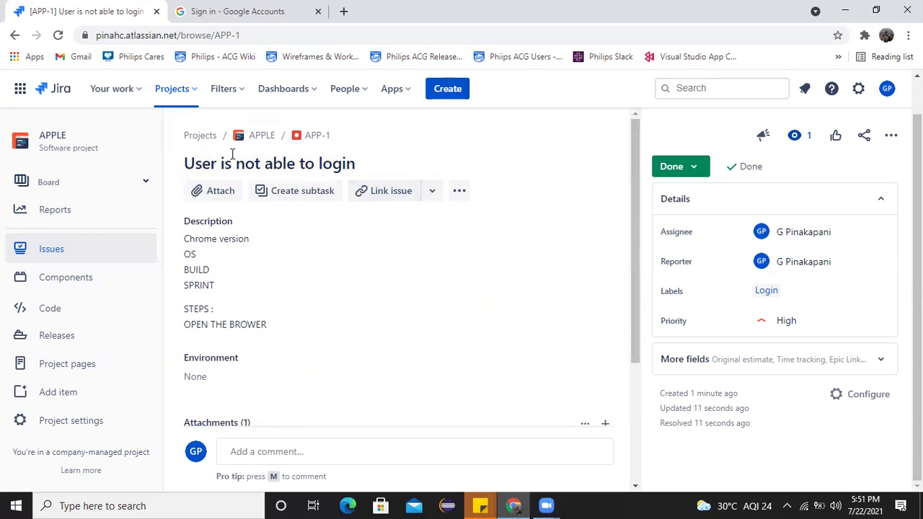
Step: Reopen the bug "User is not able to login" from the APPLE project's "My open issues" and review its description, attachment and activity
click(254, 139)
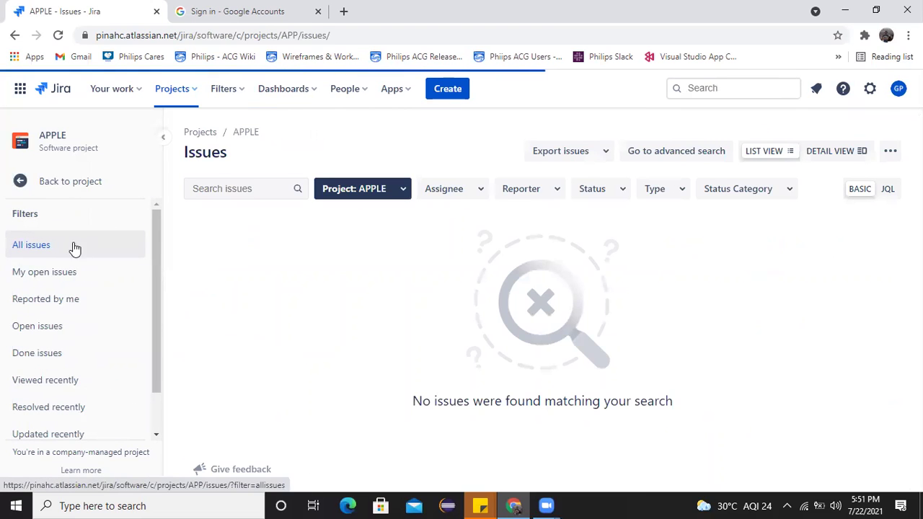
click(61, 272)
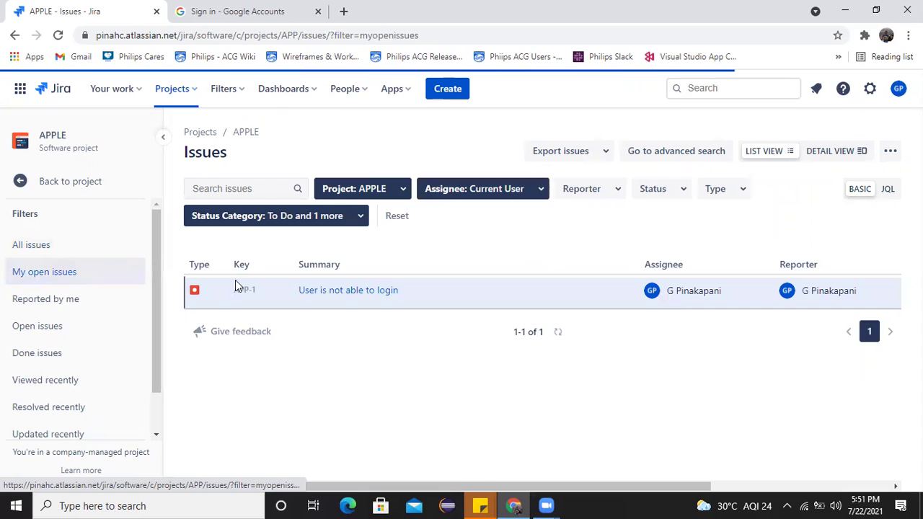
click(341, 292)
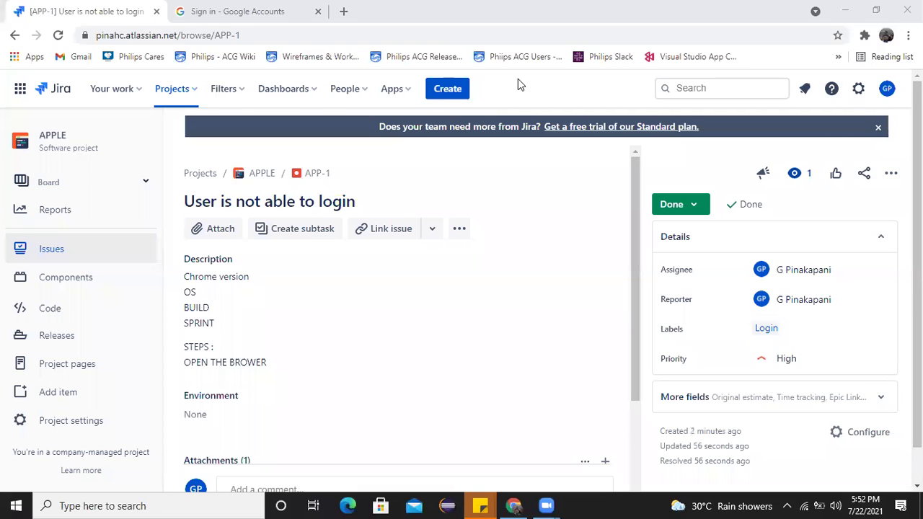
drag(632, 253, 610, 415)
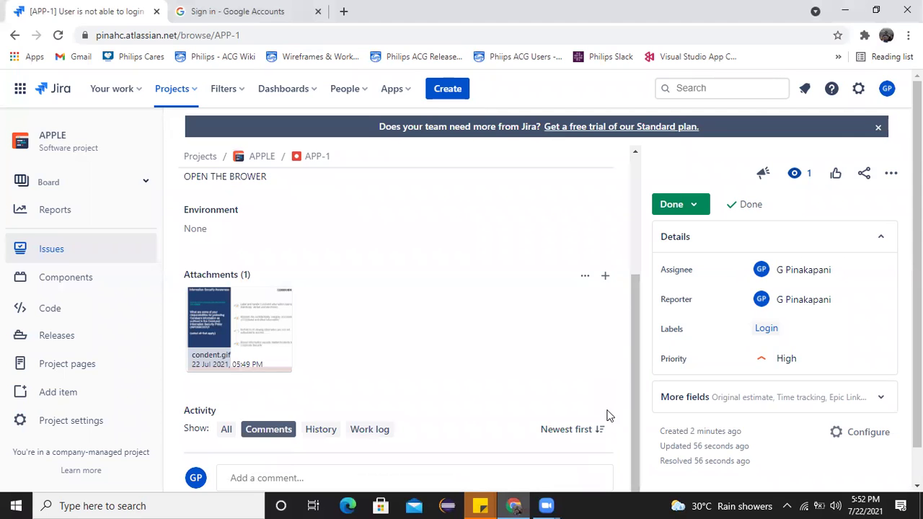
drag(640, 367, 626, 282)
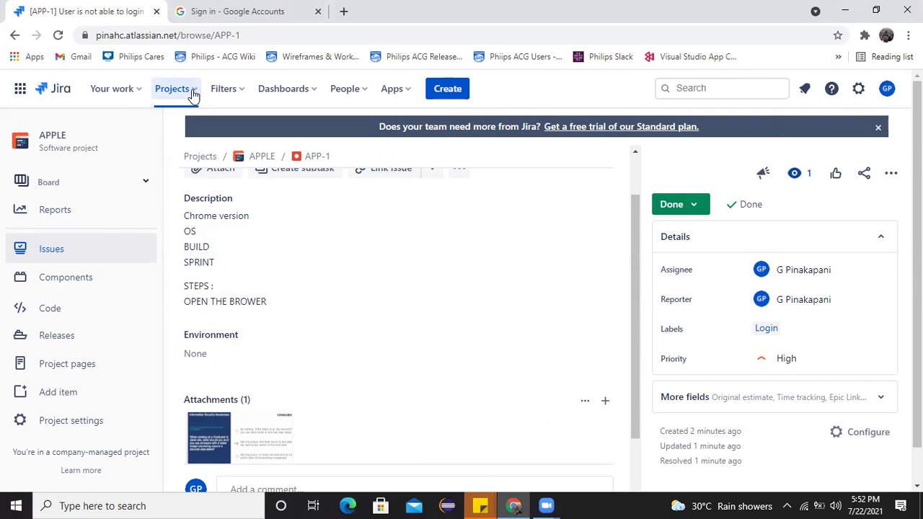
Step: Return to the APPLE project's list of all issues
click(193, 92)
click(199, 149)
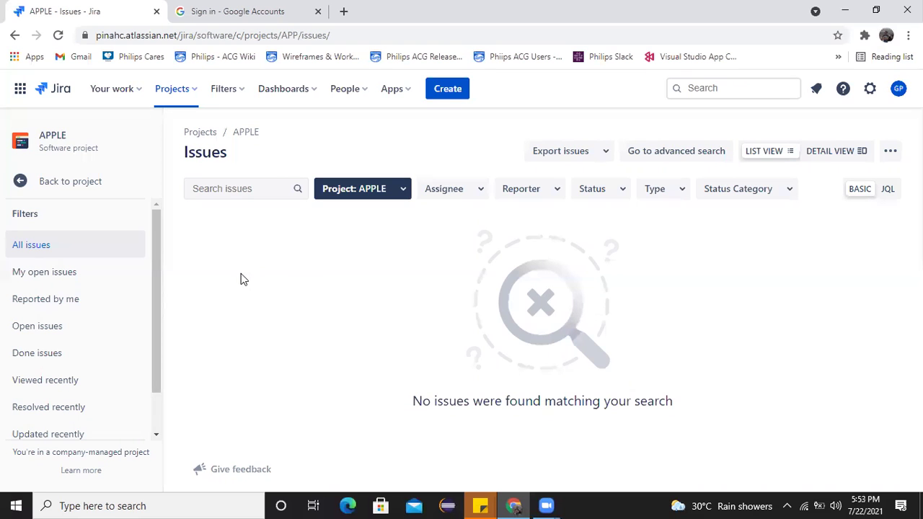
Step: Launch the LICEcap screen recorder and move its capture frame up over the Jira page
click(83, 505)
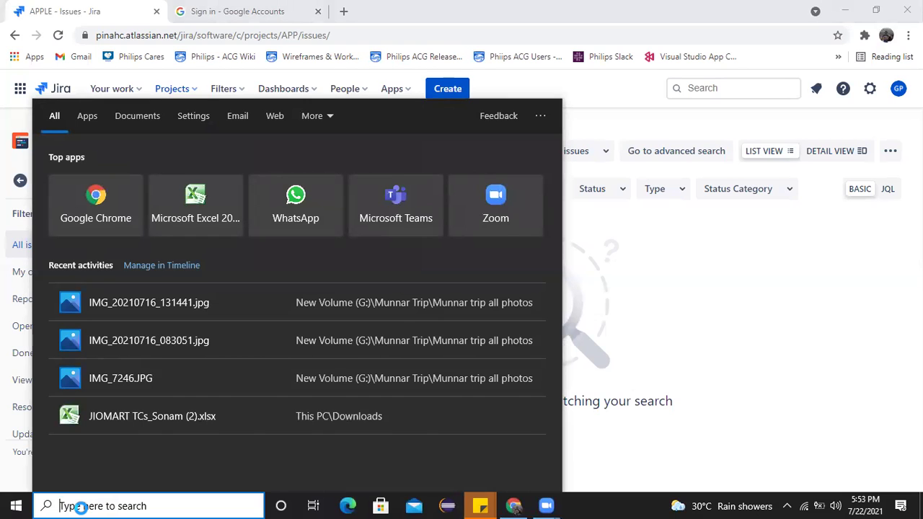
text(li)
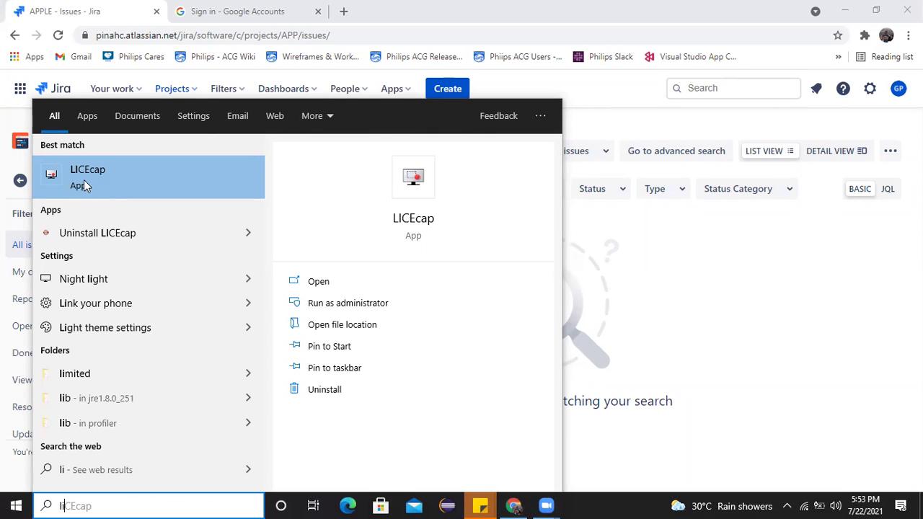
click(119, 179)
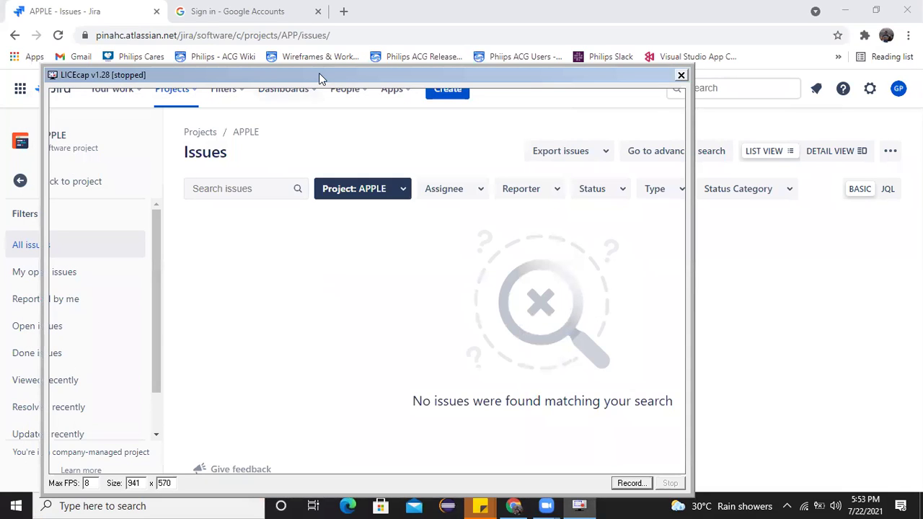
drag(319, 72, 318, 48)
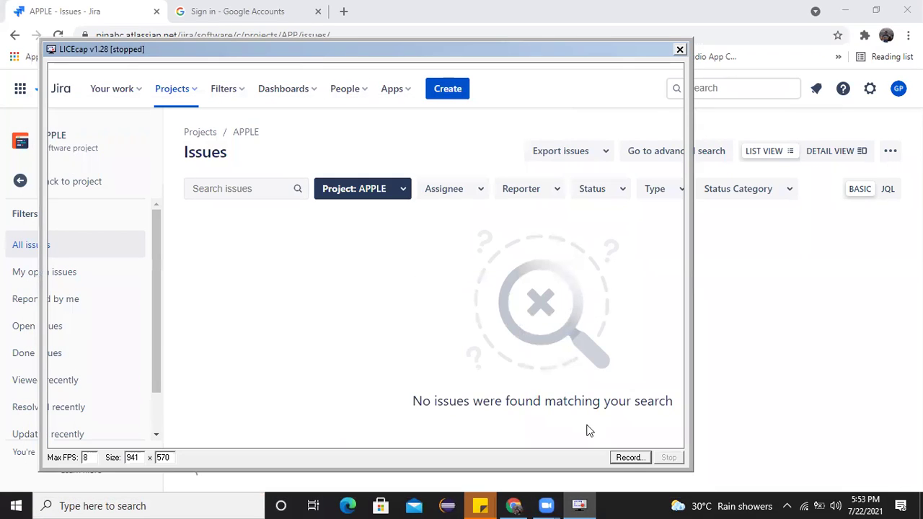
Step: Start a GIF recording saved to the Desktop as "sai defect" and shift the capture frame further across the Jira page
click(627, 458)
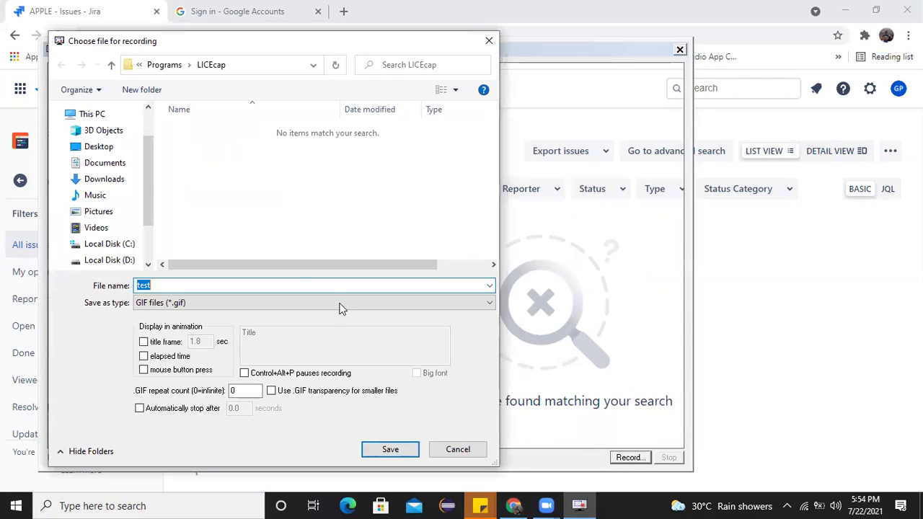
click(292, 285)
key(BackSpace)
key(BackSpace)
key(BackSpace)
key(BackSpace)
text(sai deect)
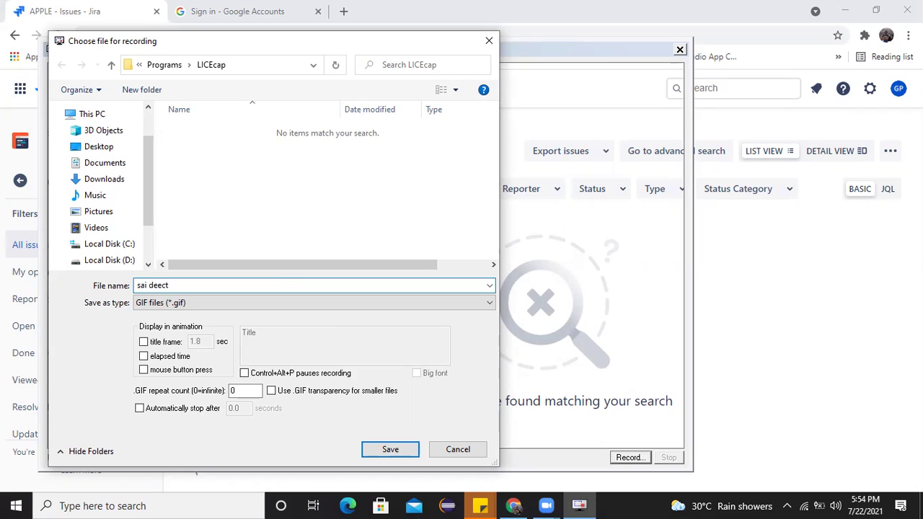
click(157, 286)
text(fe)
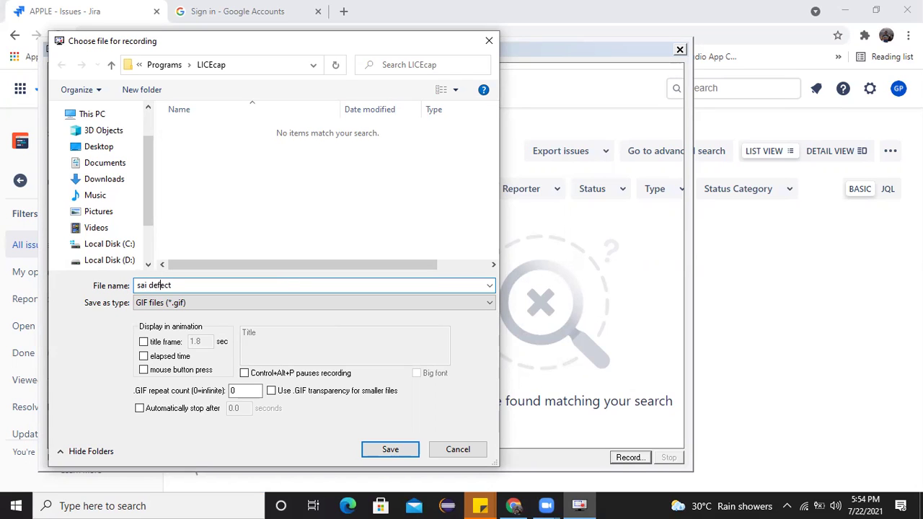
click(109, 147)
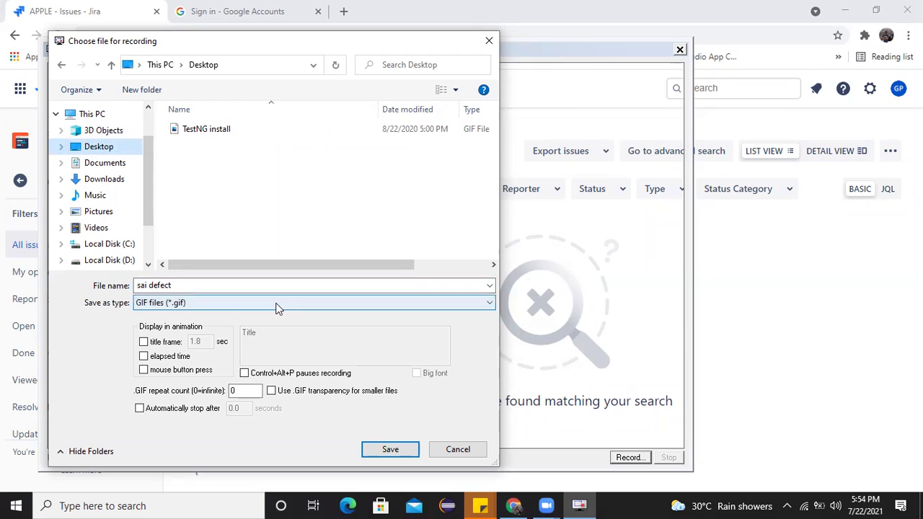
click(385, 451)
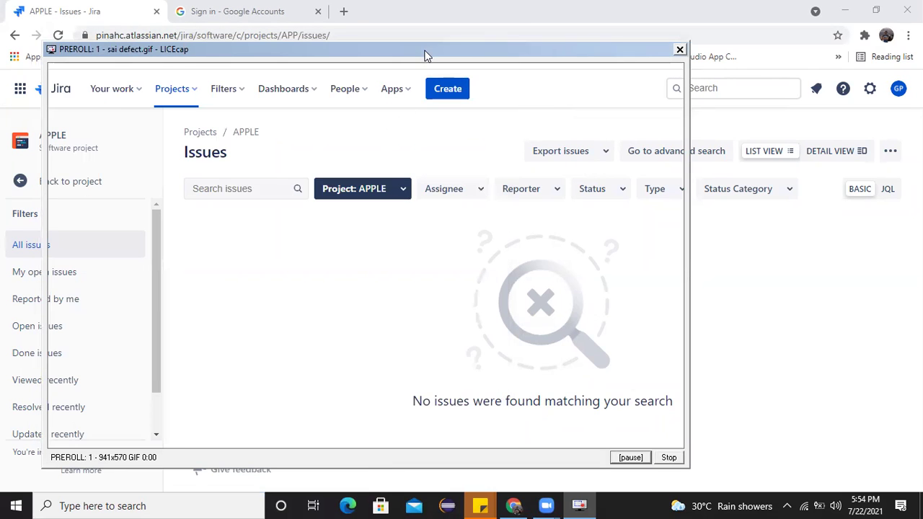
drag(433, 50, 480, 43)
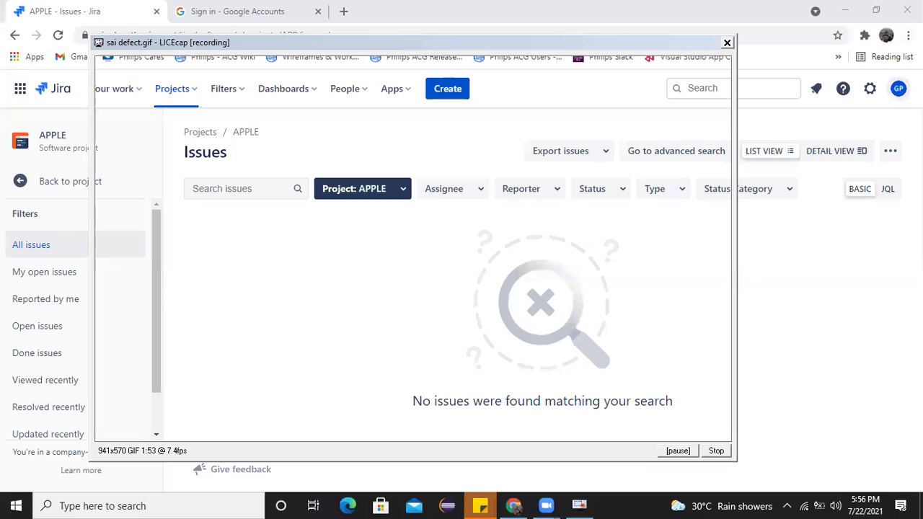
click(898, 89)
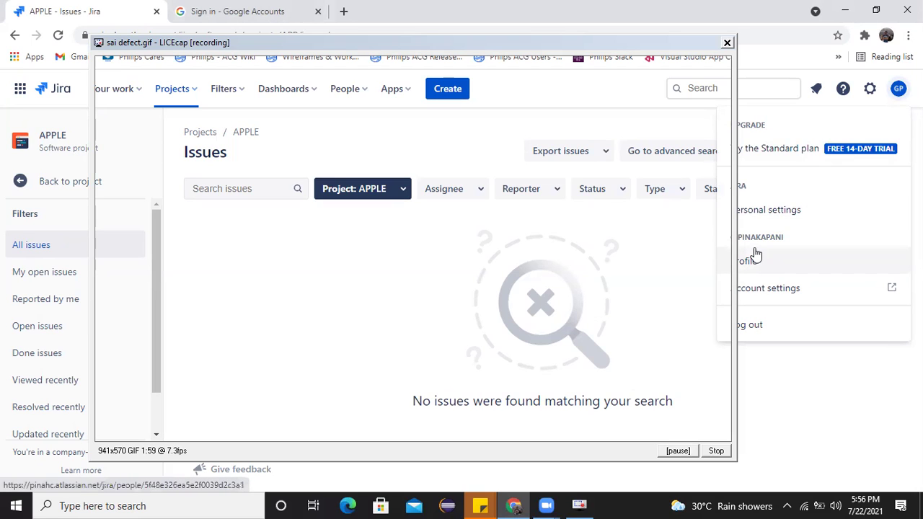
click(527, 295)
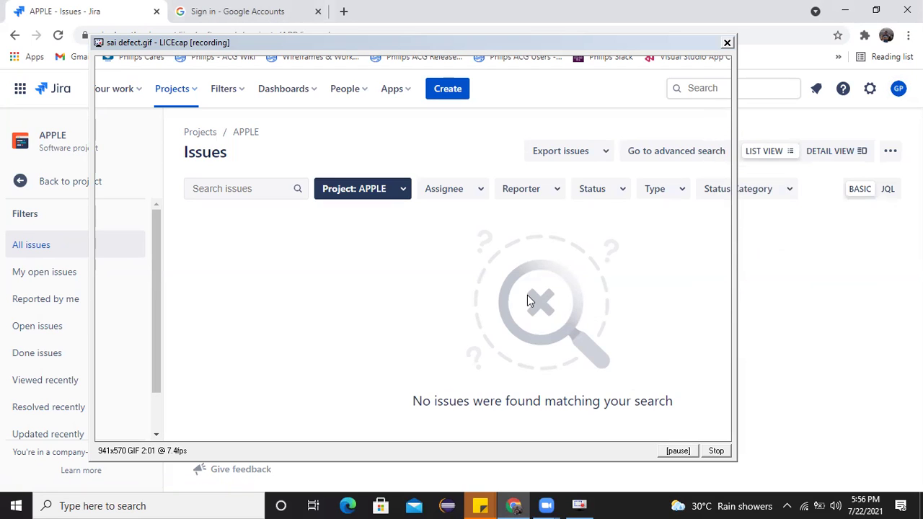
click(580, 23)
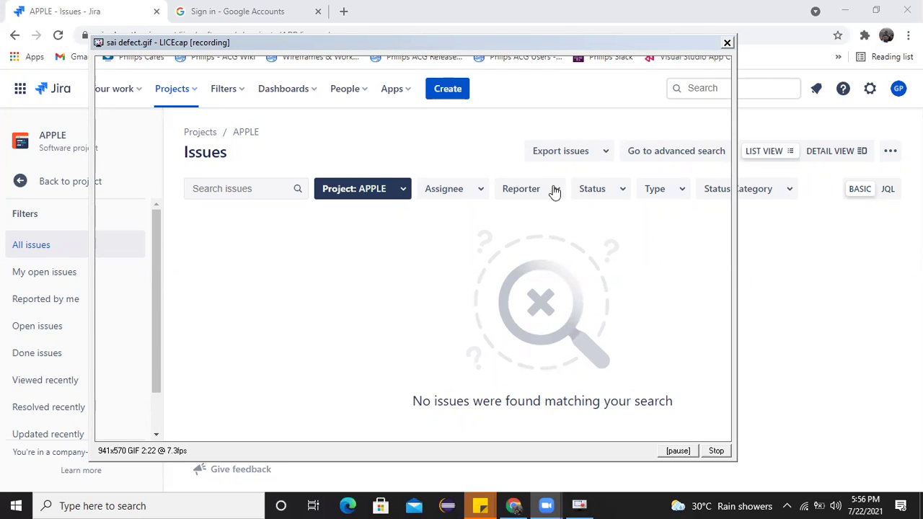
Step: Start creating a new issue in Jira, checking the available projects and keeping APPLE (APP) as the project
click(451, 92)
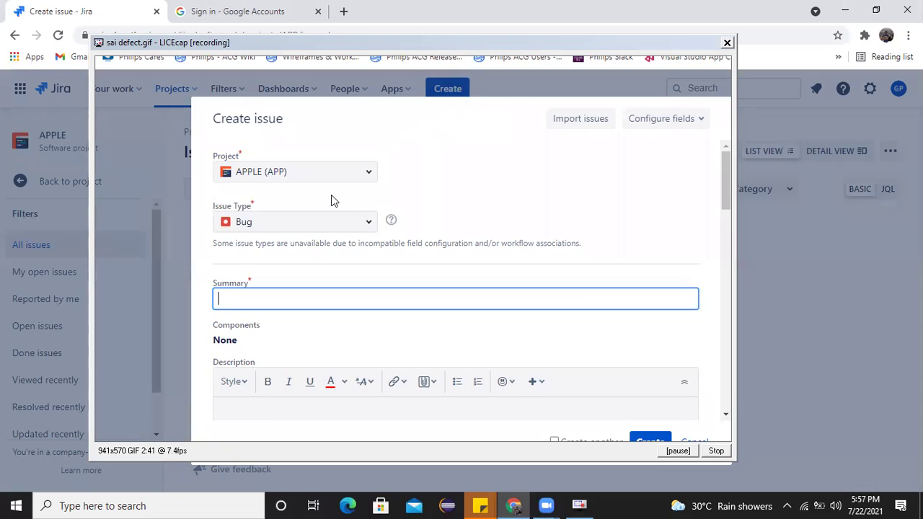
click(342, 175)
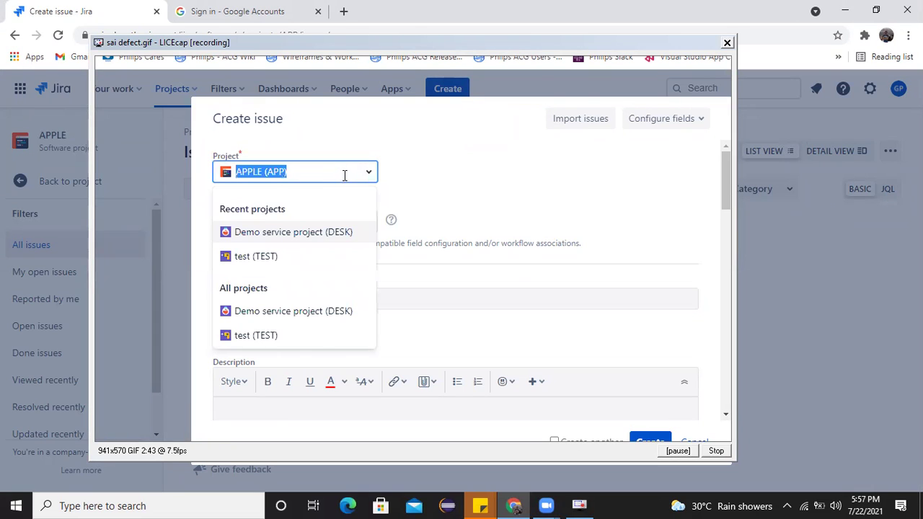
click(443, 164)
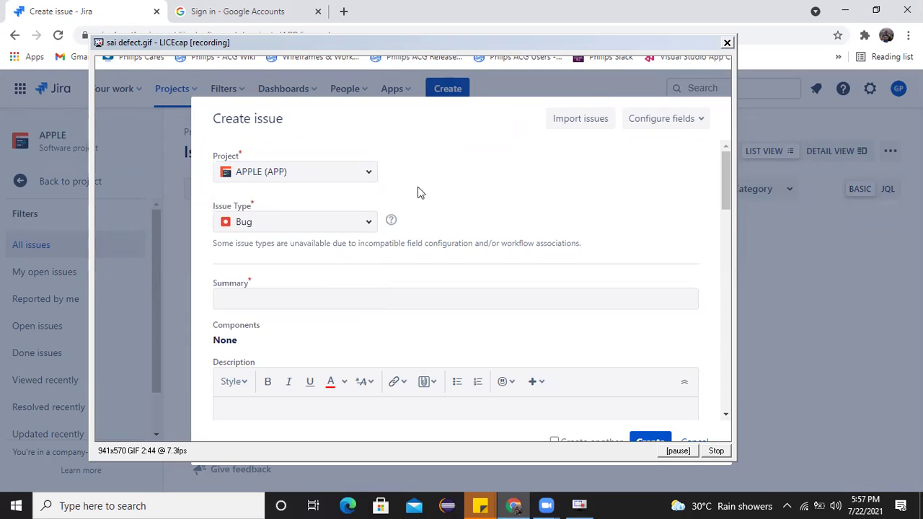
click(356, 219)
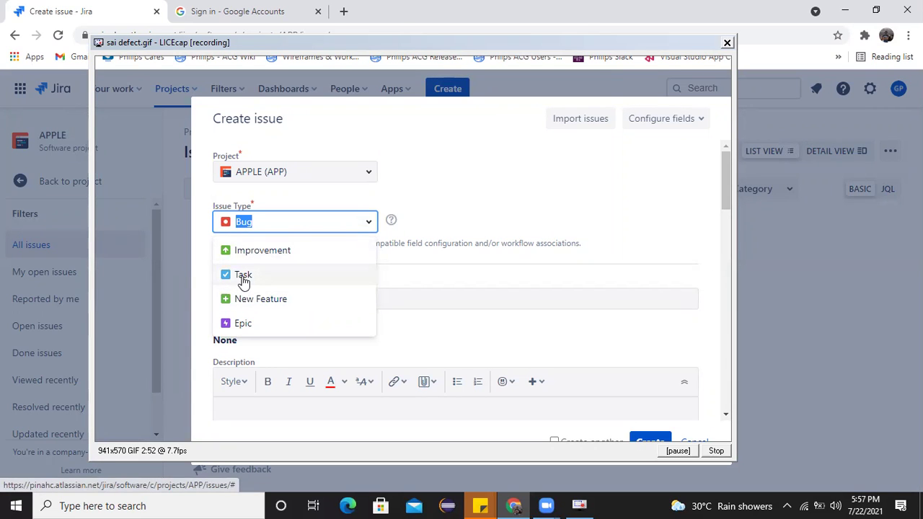
click(283, 300)
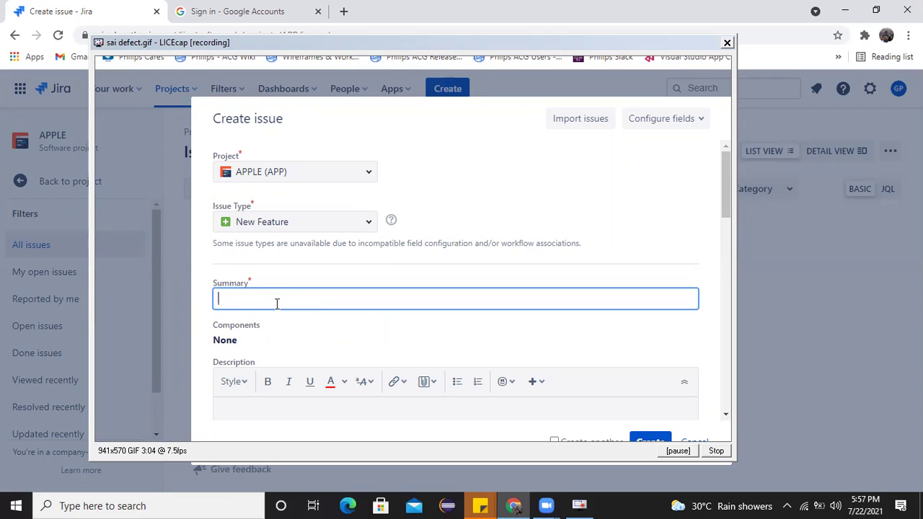
text(S)
key(BackSpace)
text(Testxt)
key(BackSpace)
key(BackSpace)
key(BackSpace)
text(xt box taking)
key(BackSpace)
key(BackSpace)
key(BackSpace)
key(BackSpace)
key(BackSpace)
key(BackSpace)
key(BackSpace)
key(BackSpace)
key(BackSpace)
key(BackSpace)
key(BackSpace)
key(BackSpace)
key(BackSpace)
key(BackSpace)
key(BackSpace)
click(357, 222)
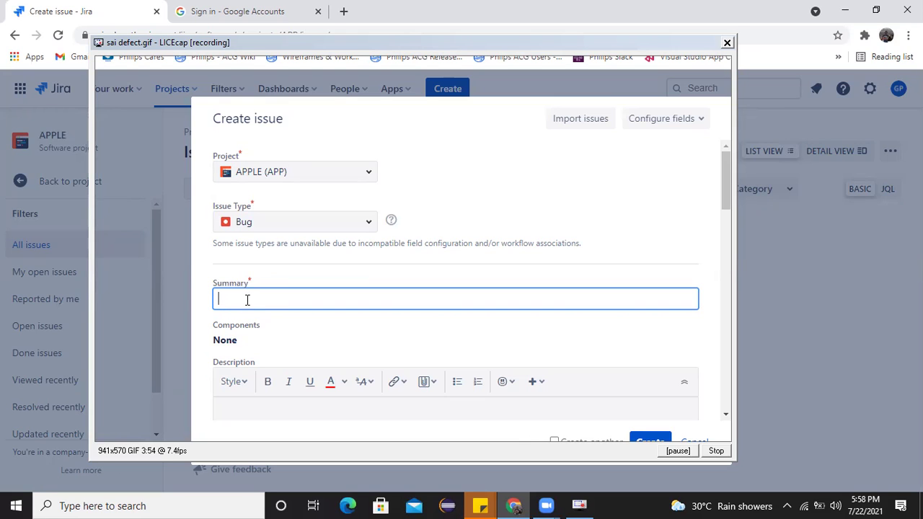
Step: Enter "Password text box showing password it must shown hidden mode" as the bug's summary
text(Password text bo)
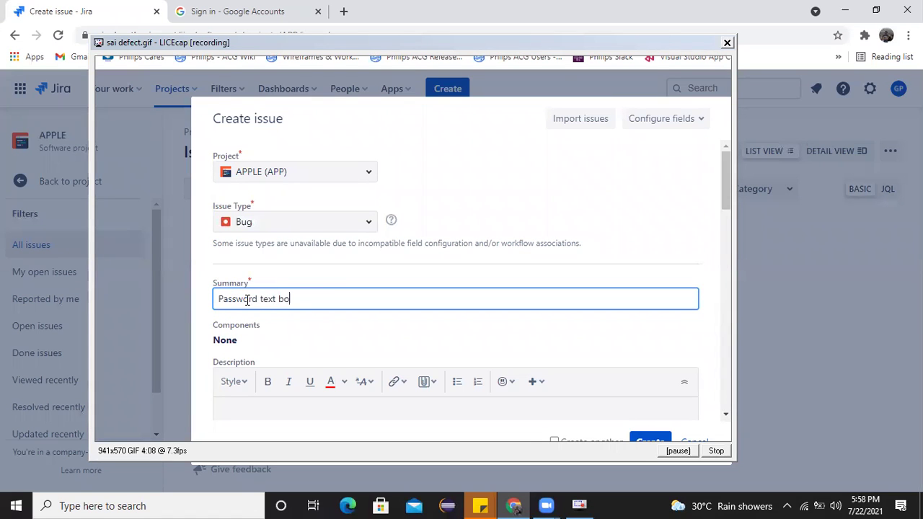
text(x)
text( have)
key(BackSpace)
key(BackSpace)
key(BackSpace)
key(BackSpace)
text(showing password)
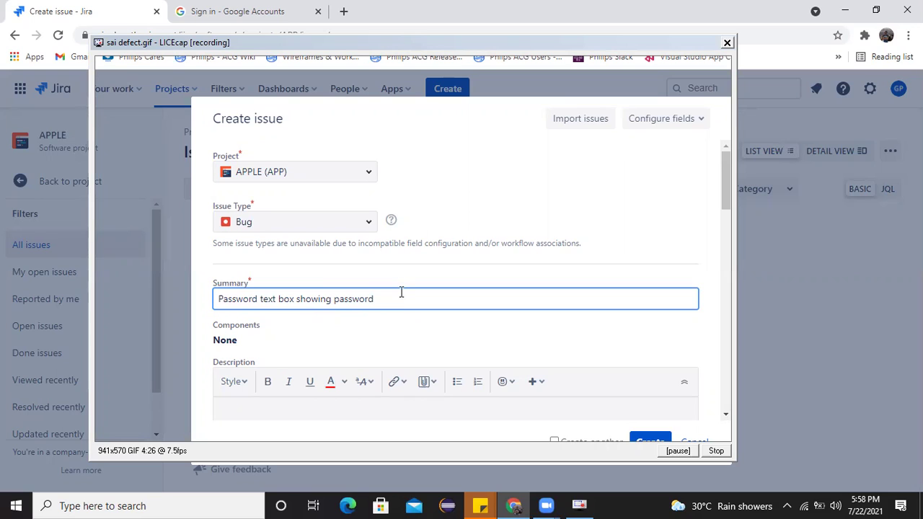
text(it shown)
click(384, 299)
text(must)
key(End)
text(hidden mode)
Step: Begin the bug's description with the line "open chrome navigate to matrimony portal"
scroll(401, 316, down, 2)
click(247, 209)
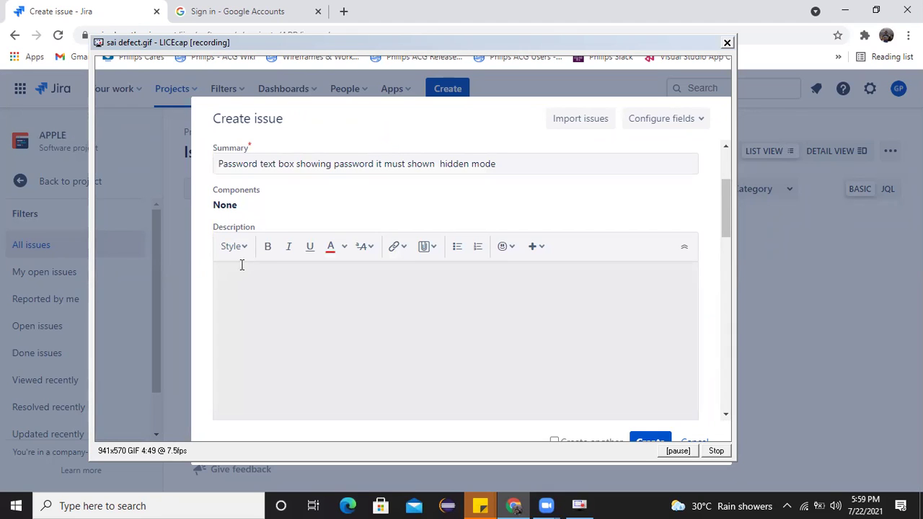
click(243, 271)
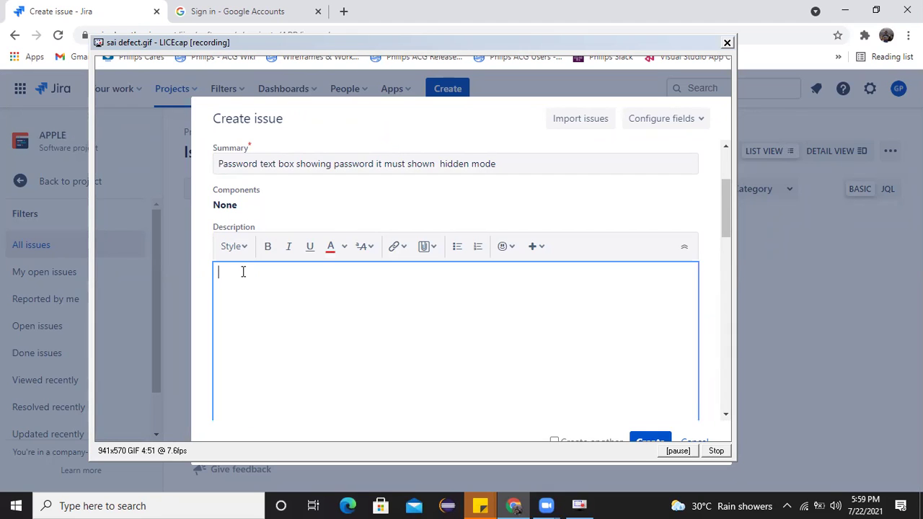
scroll(243, 271, down, 1)
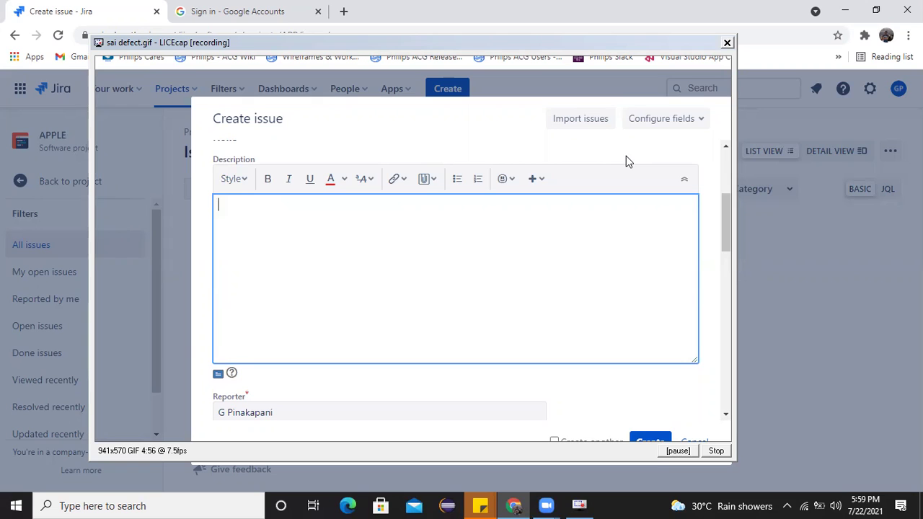
click(541, 278)
text(ope)
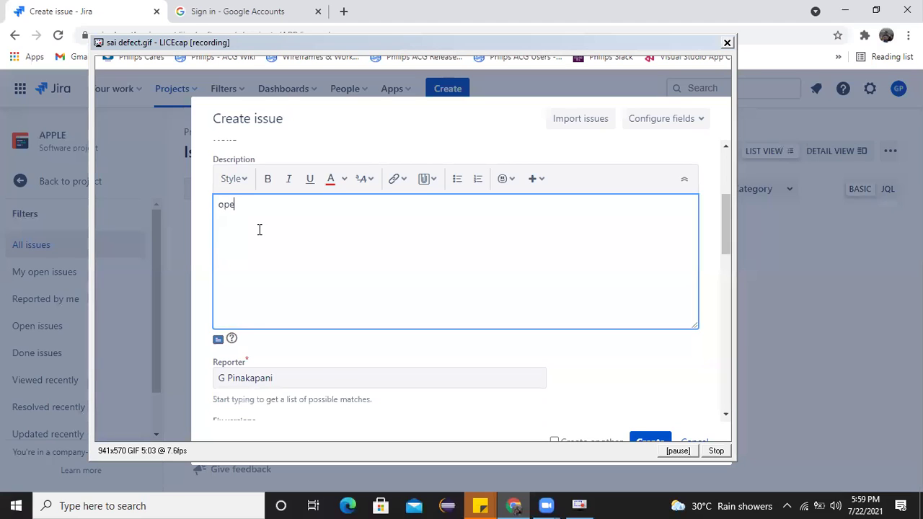
text(n chrome navigate to )
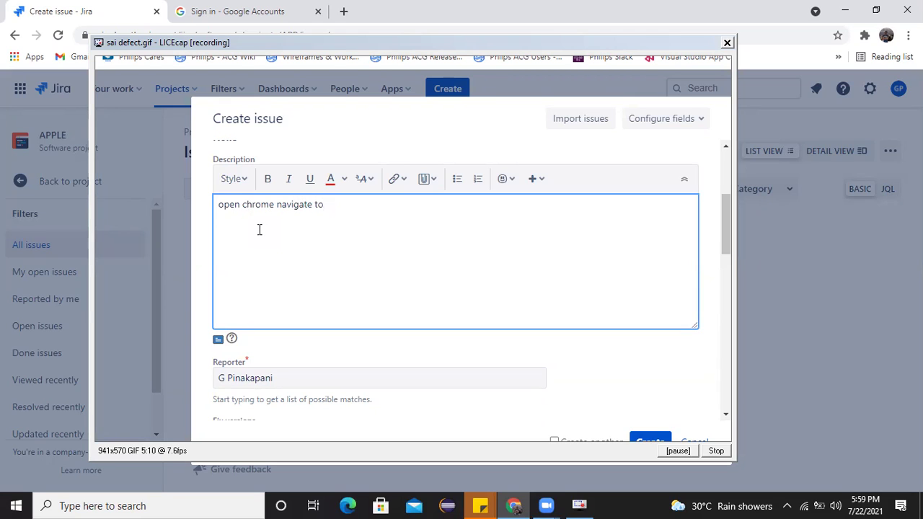
text(matrimon)
text(y por)
text(tal)
Step: Add "enter emails in text box" as the second line of the description
text(enter )
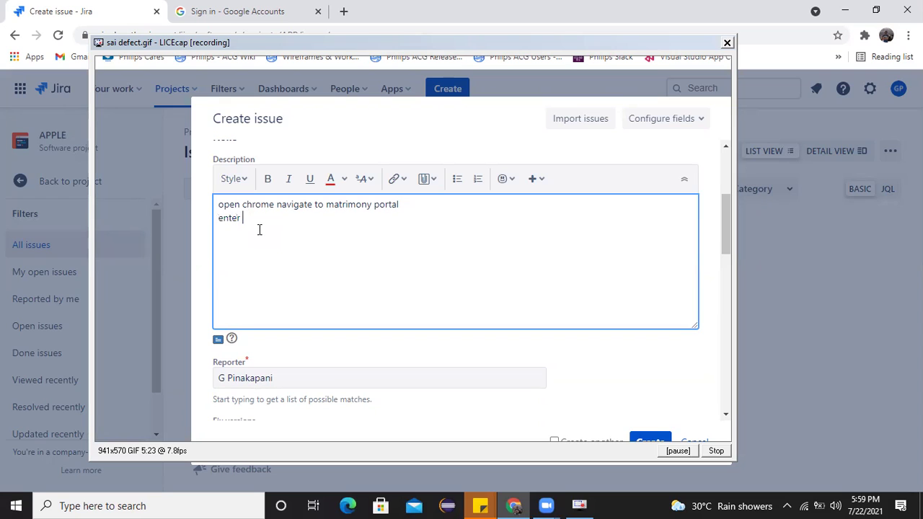
text(emails in text box)
key(Return)
Step: Add "enter password in password text box." as the third line of the description, correcting its wording
text(enter password un text bo)
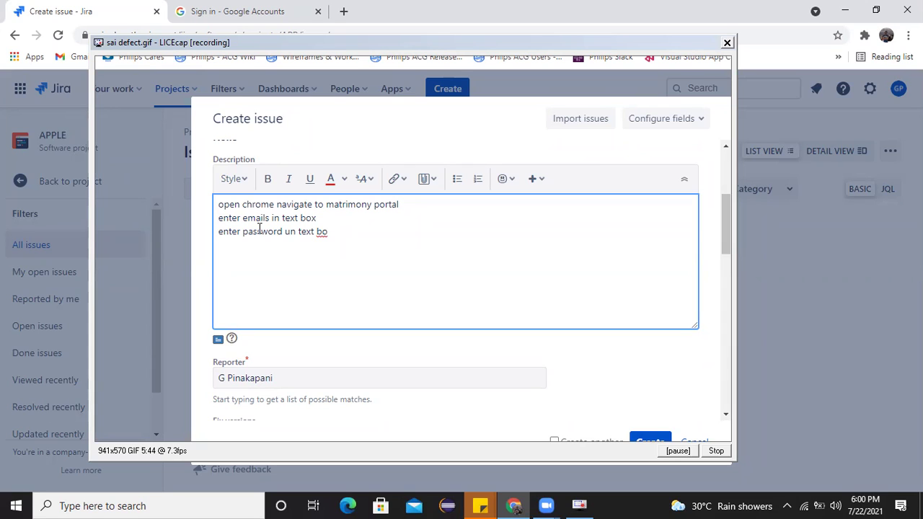
key(Left)
key(Left)
key(Left)
key(Left)
key(Left)
key(Left)
key(BackSpace)
key(BackSpace)
text(in password)
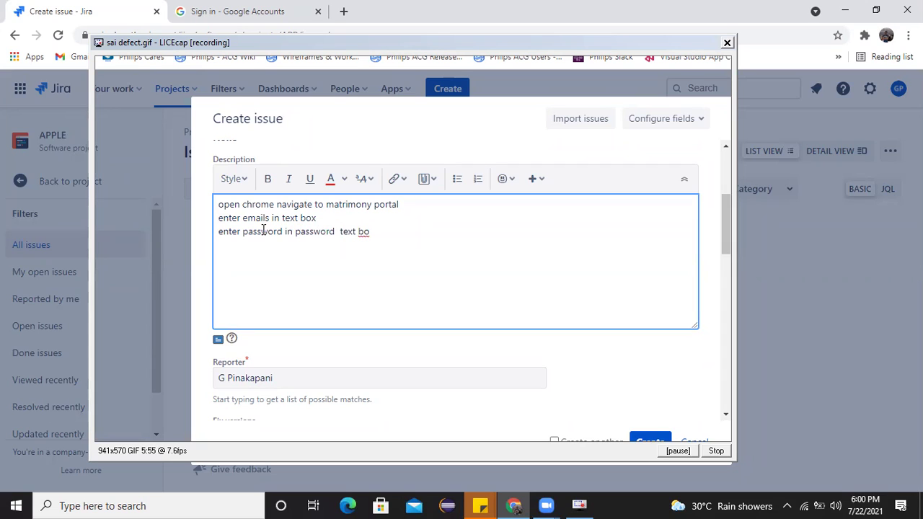
key(End)
text(x.)
Step: Check the reporter, keeping the current one, and set the bug's priority to High
scroll(307, 325, down, 1)
click(310, 308)
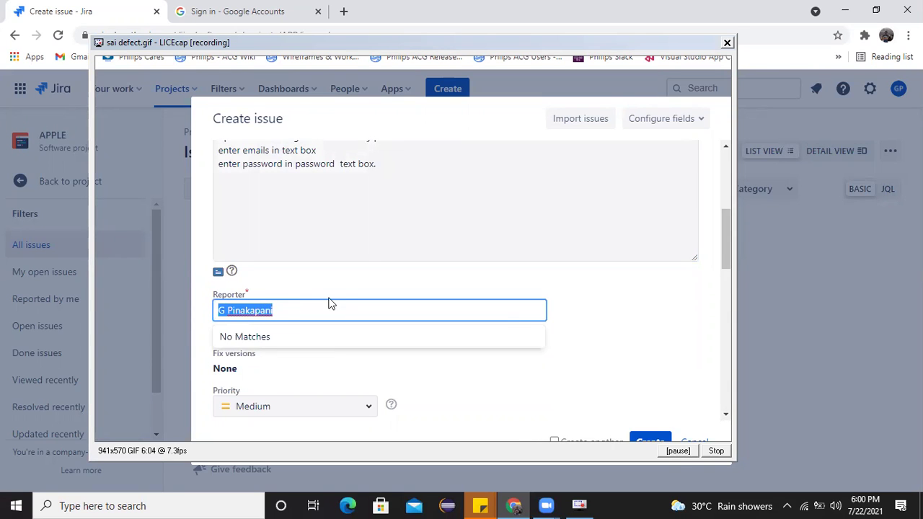
click(351, 291)
scroll(275, 307, down, 2)
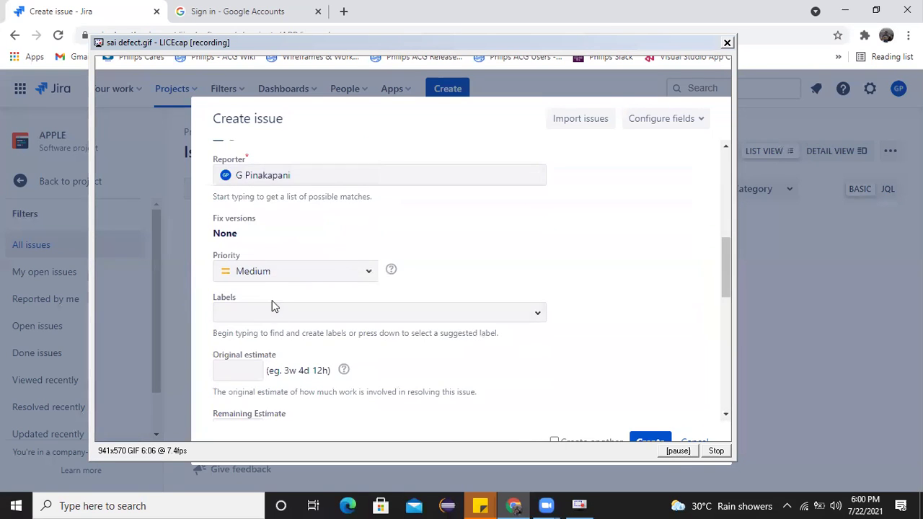
scroll(346, 253, up, 1)
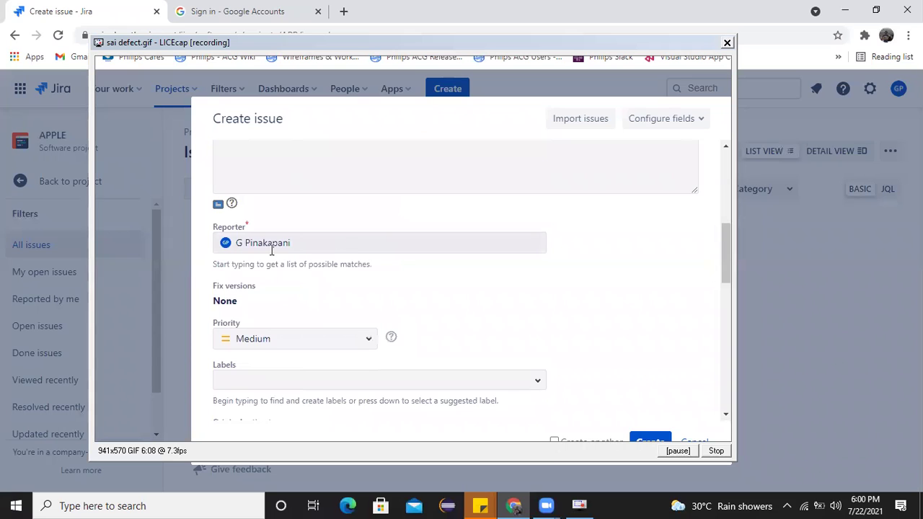
scroll(354, 313, down, 1)
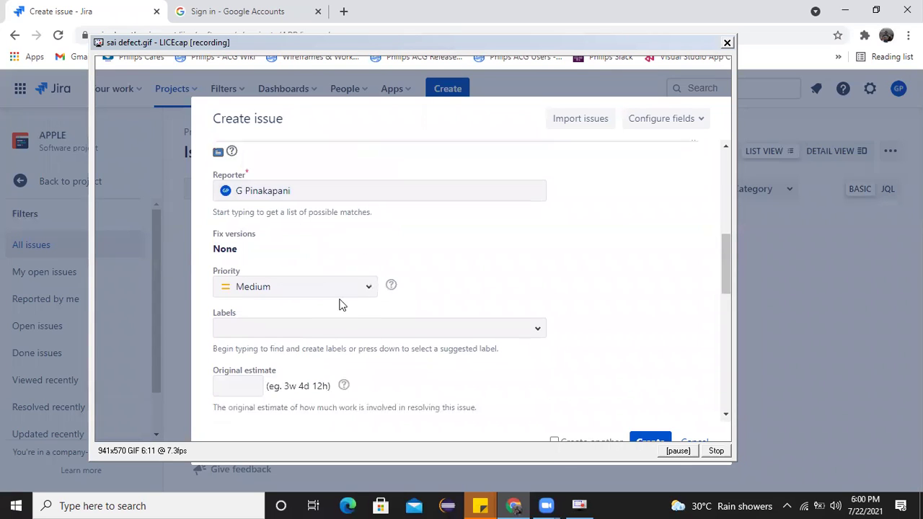
click(280, 270)
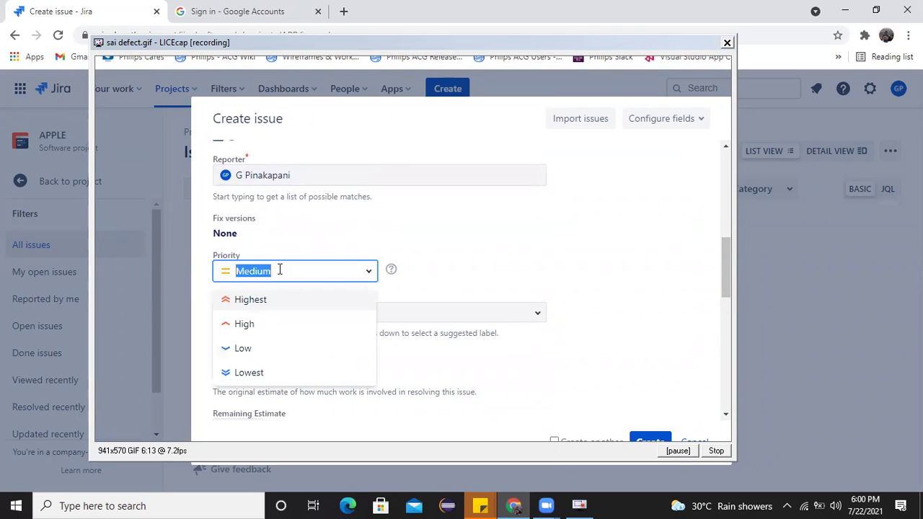
click(241, 324)
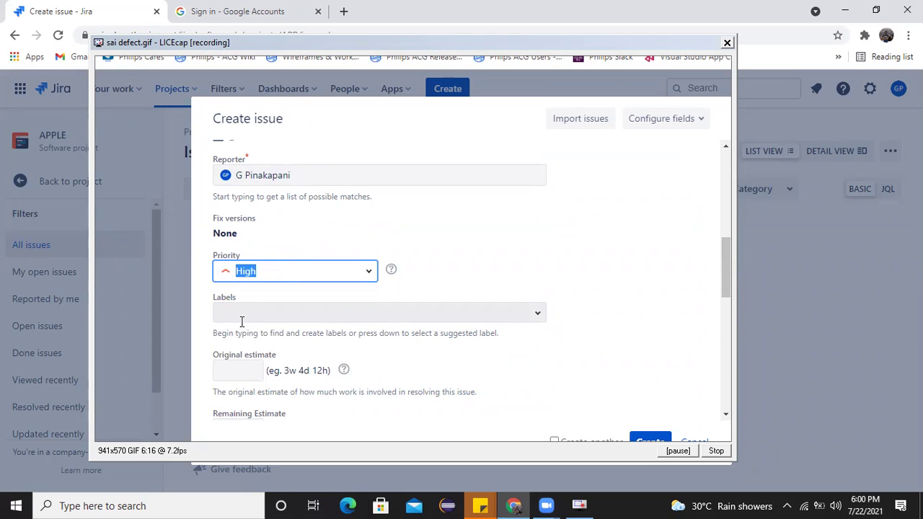
Step: Add a new label "Password" to the bug
click(254, 313)
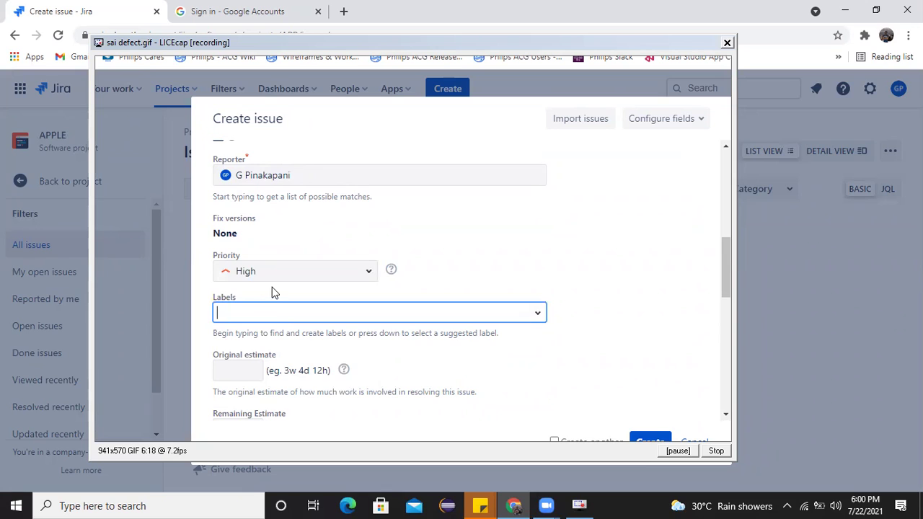
scroll(289, 303, down, 1)
text(Password)
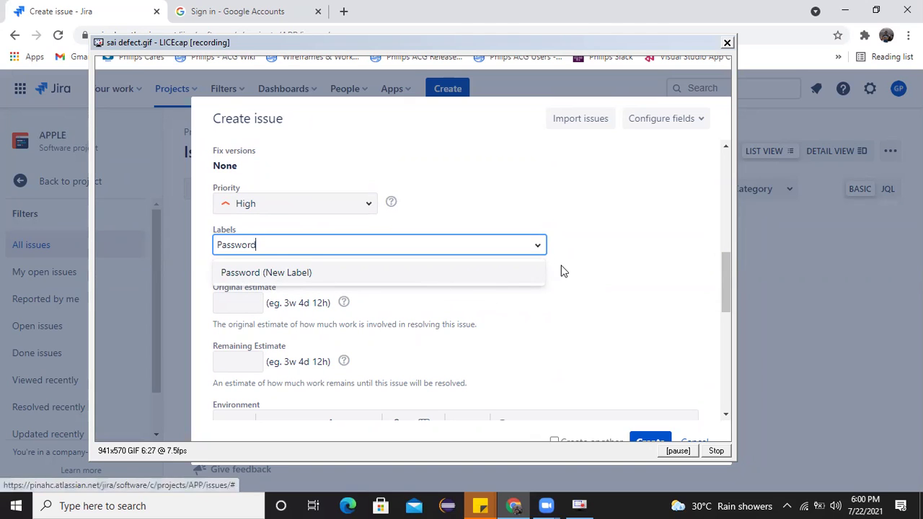
key(Return)
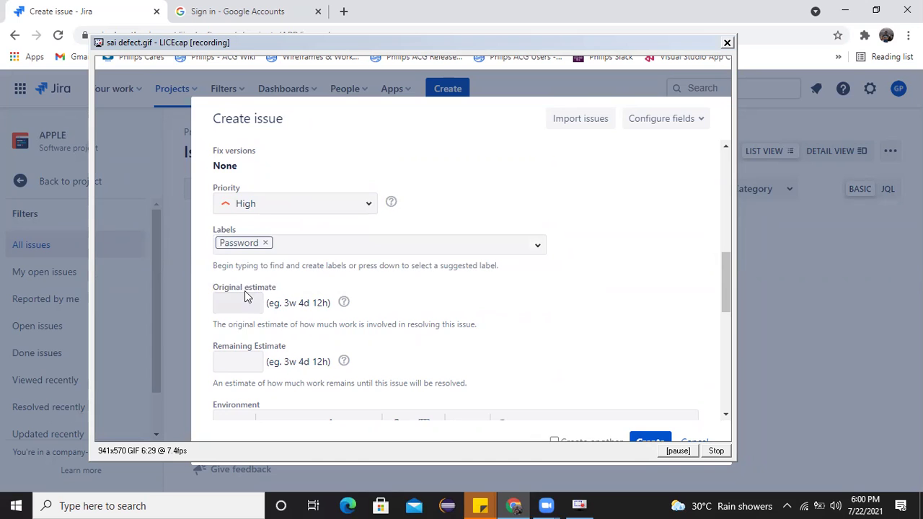
Step: Leave both time estimates blank and enter "Windows laptop in chrome browser" as the bug's environment
scroll(245, 290, down, 1)
scroll(253, 291, down, 1)
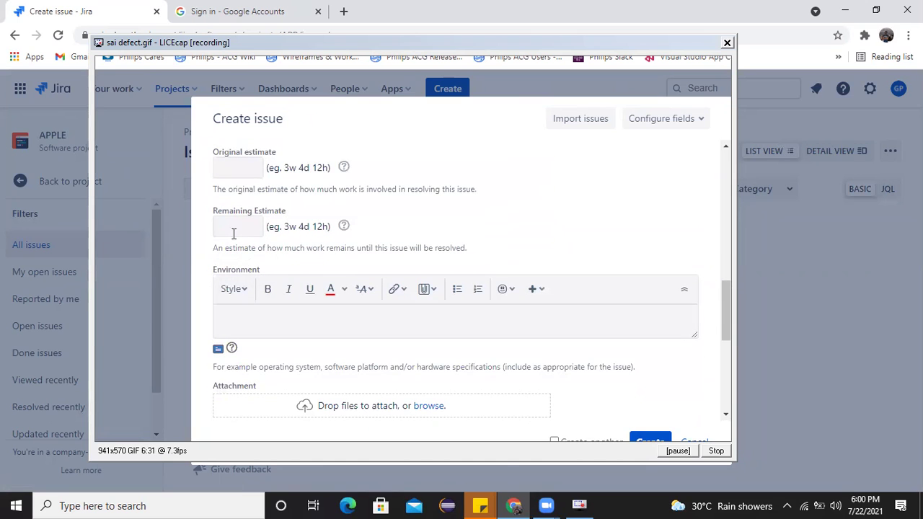
click(224, 173)
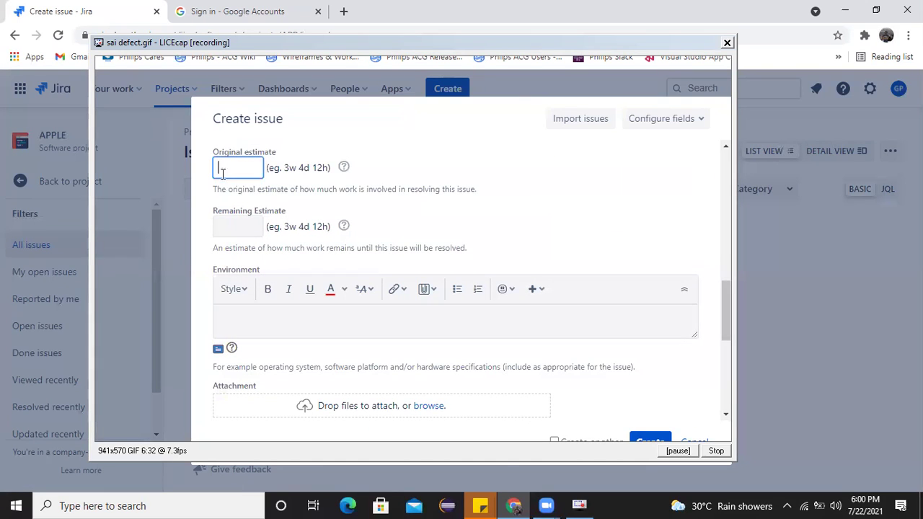
click(221, 230)
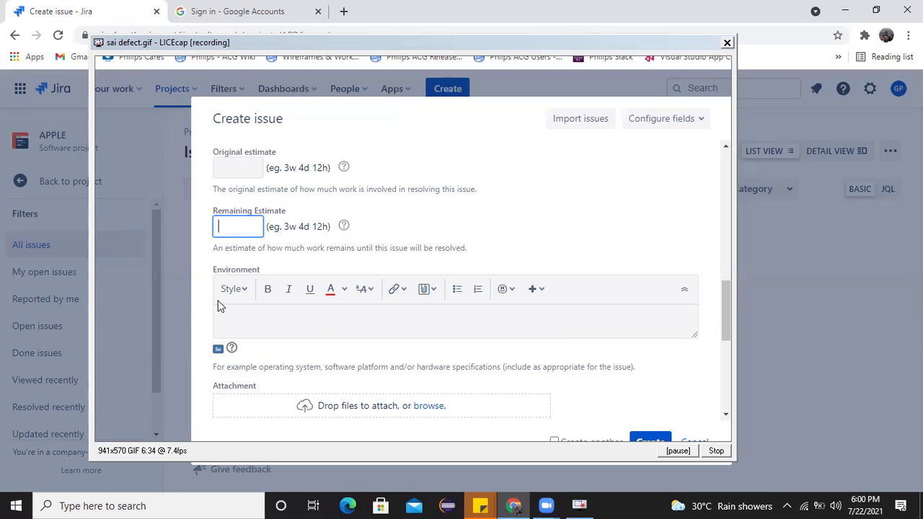
scroll(259, 309, down, 1)
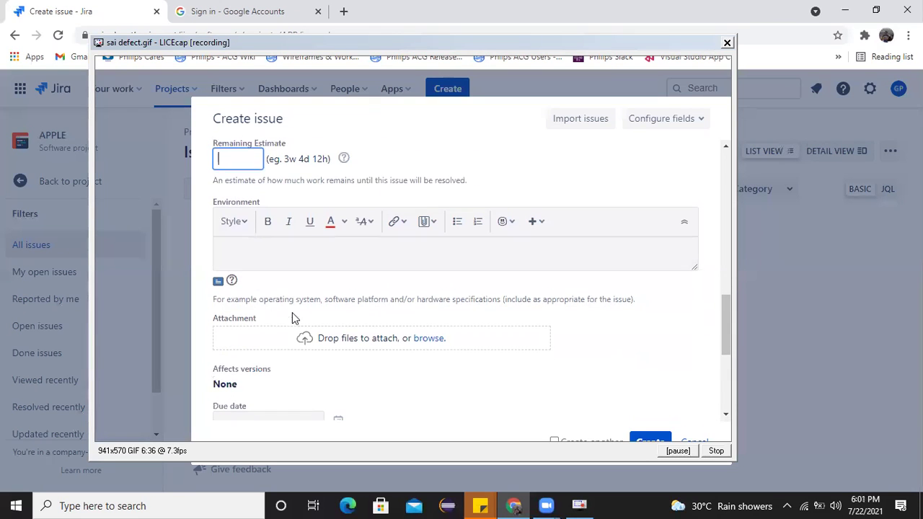
scroll(291, 315, down, 1)
click(242, 176)
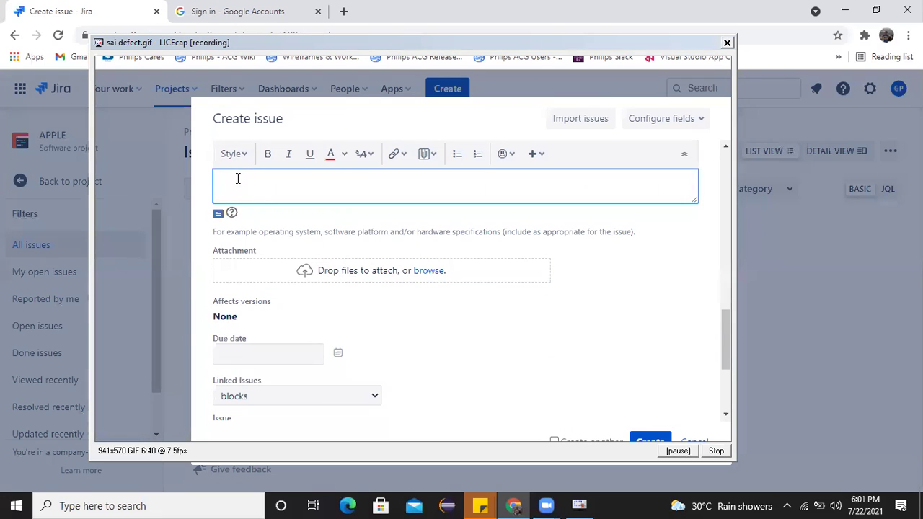
text(WC)
key(BackSpace)
key(BackSpace)
text(Windows la)
text(ptop in ch)
text(me browser)
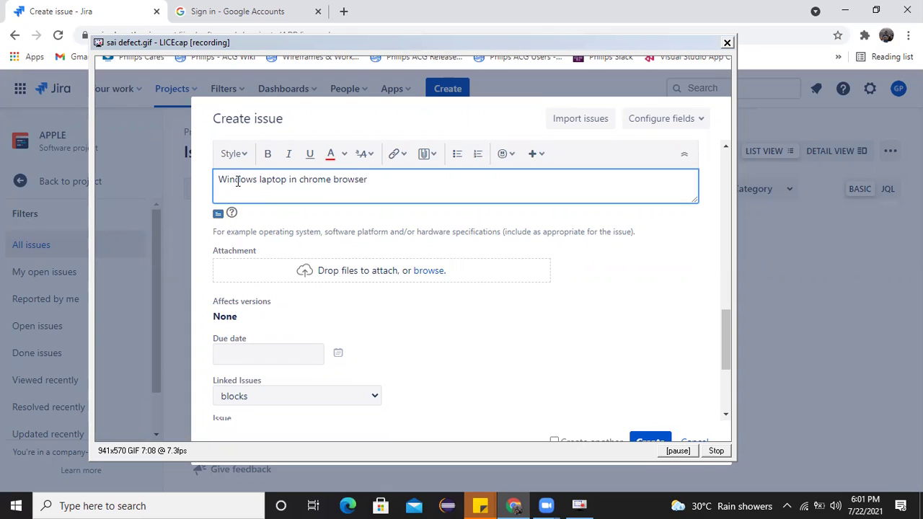
Step: Replace the word "chrome" in the environment text with "Mozila"
double_click(321, 179)
text(Mozilla)
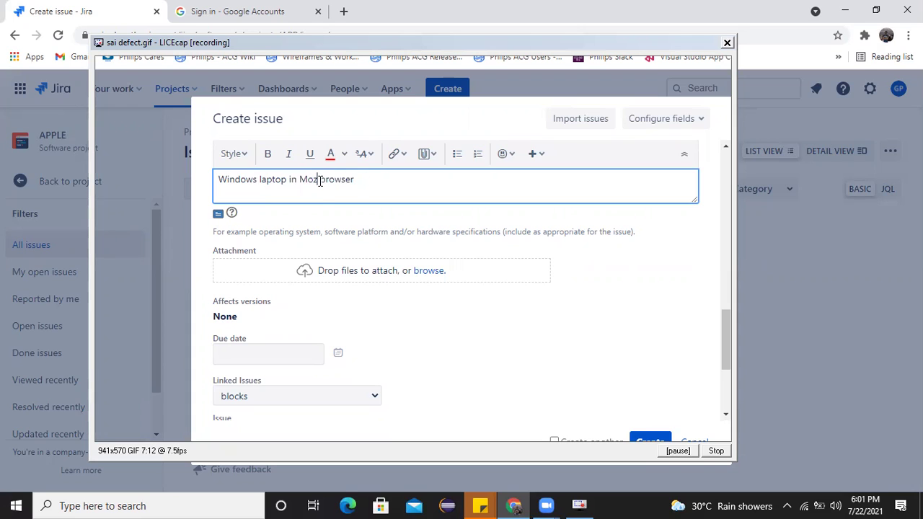
click(274, 272)
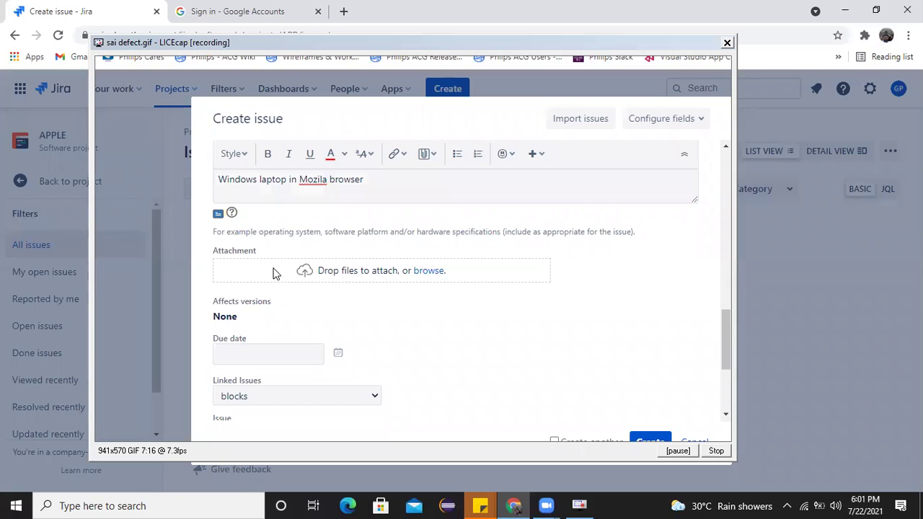
Step: Attach the file condent.gif from the Music folder to the bug
click(428, 271)
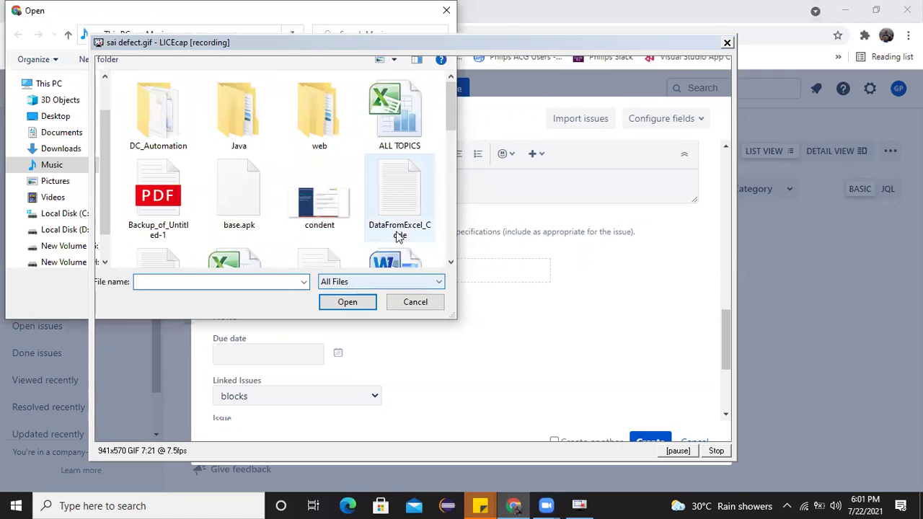
click(321, 193)
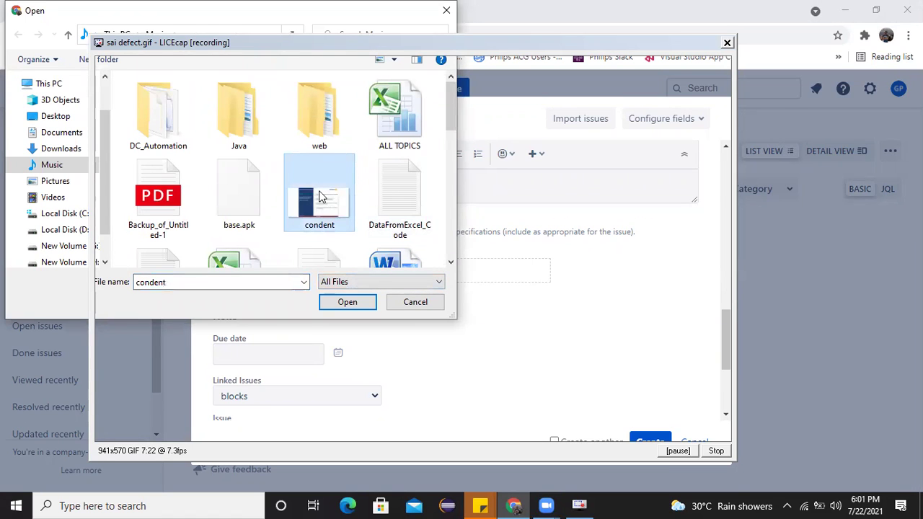
click(348, 303)
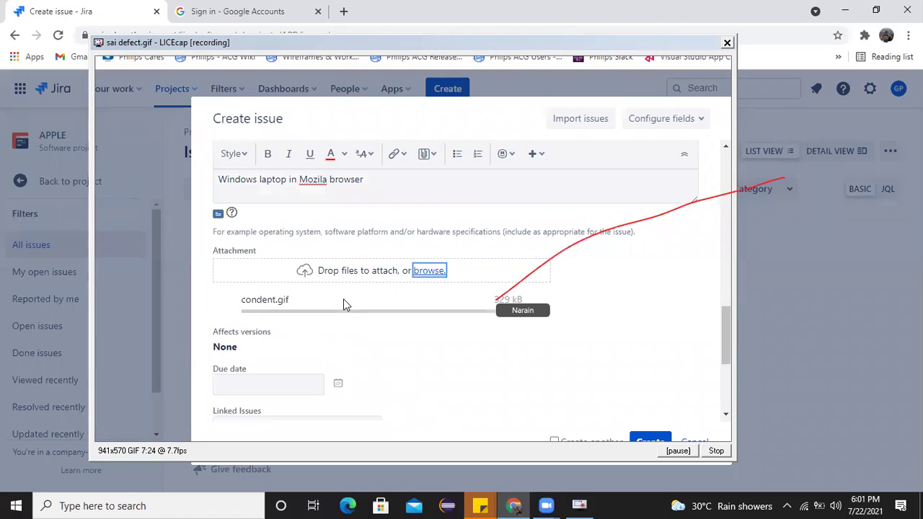
Step: Look at the due date calendar without picking a date, and review the linked issues, assignee and epic link fields
scroll(346, 310, down, 1)
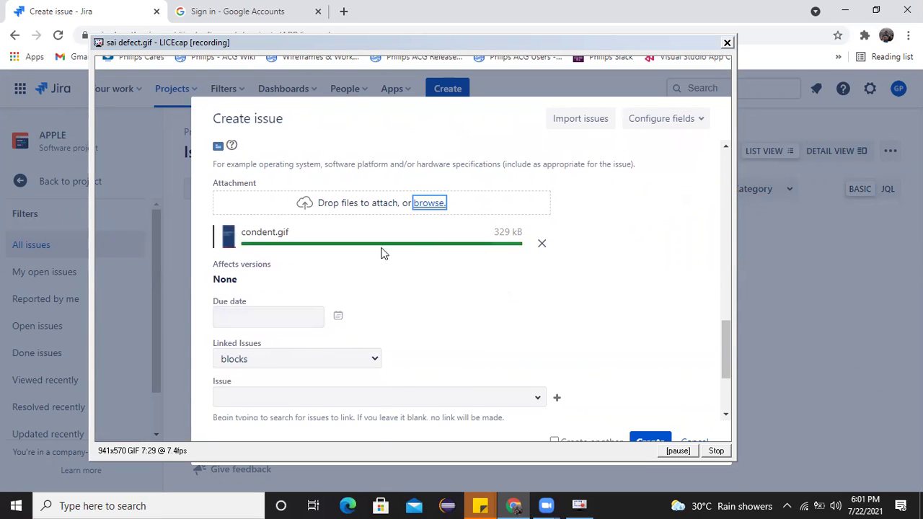
scroll(350, 287, down, 1)
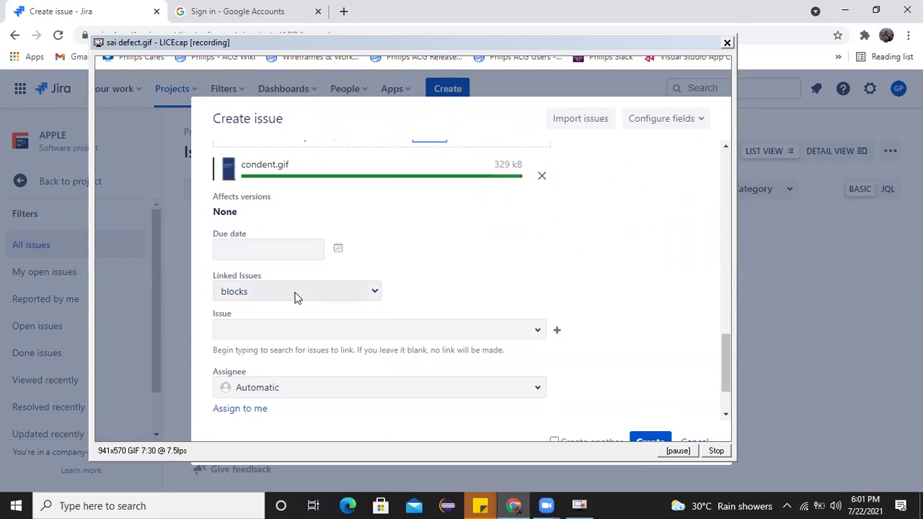
click(243, 249)
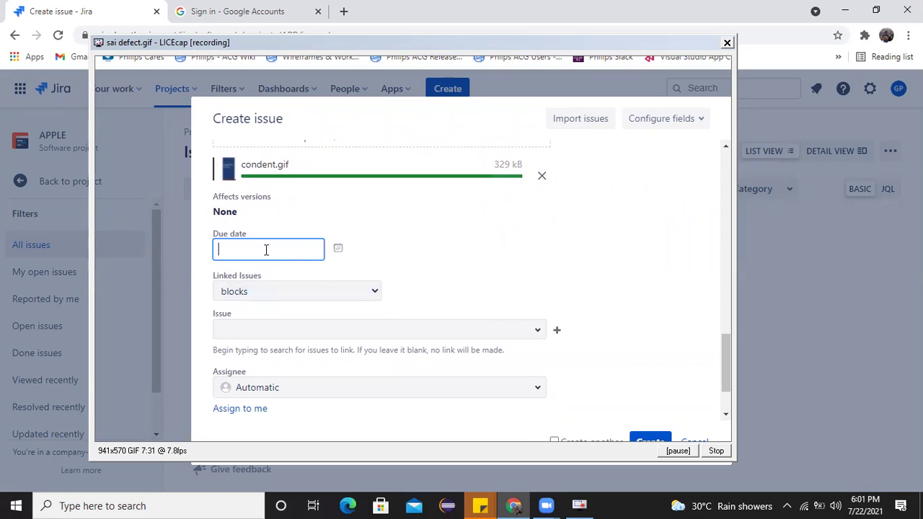
click(338, 251)
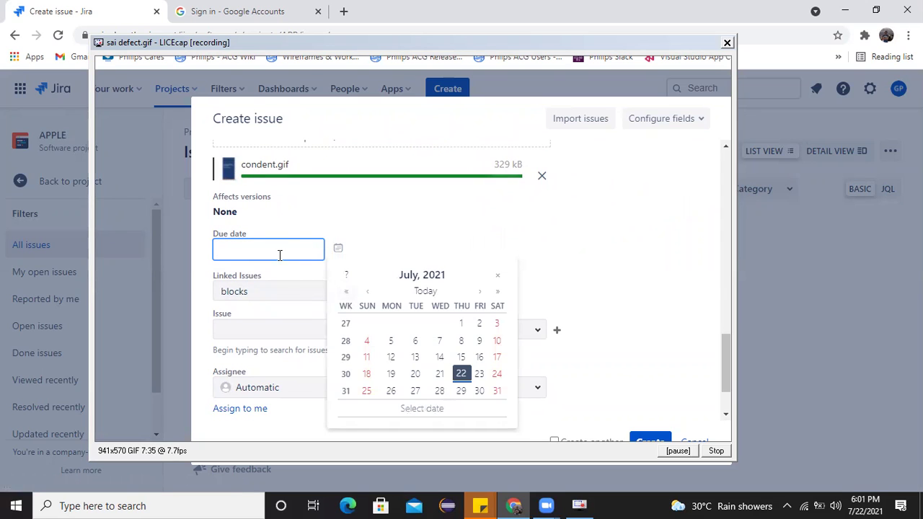
click(432, 222)
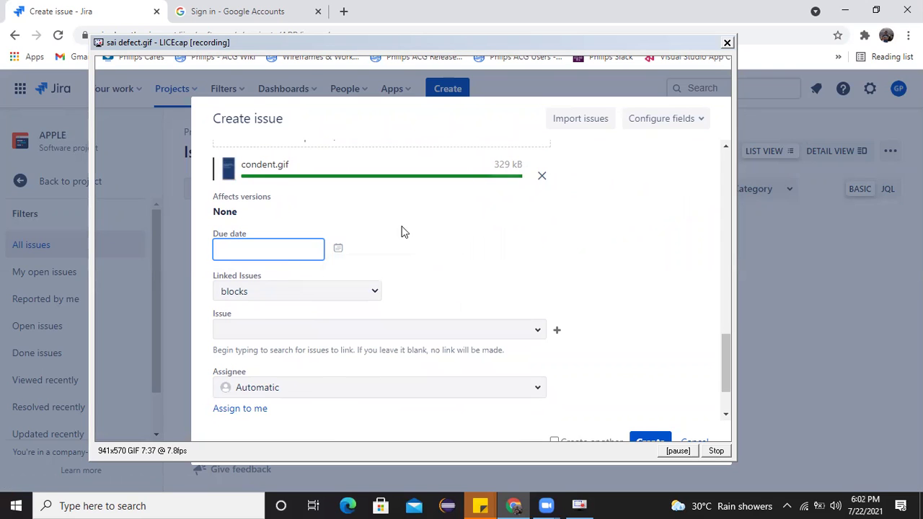
scroll(312, 314, down, 1)
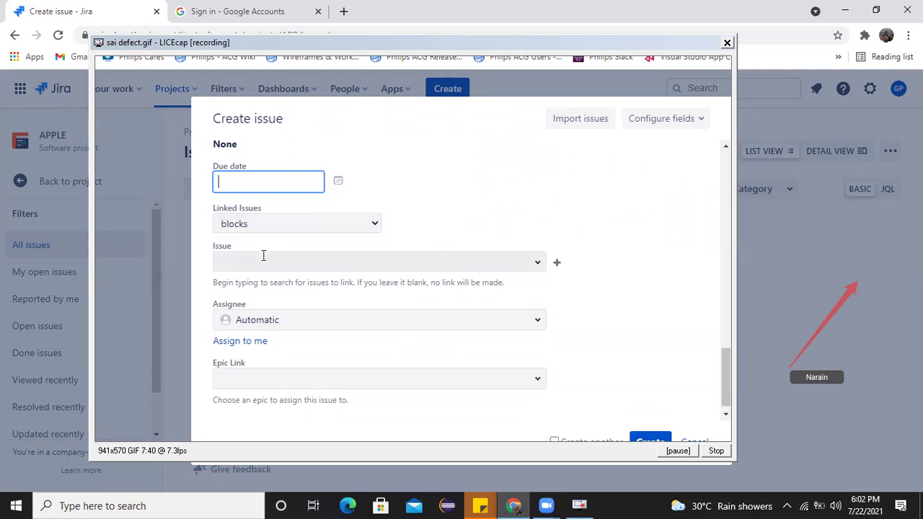
scroll(314, 308, down, 1)
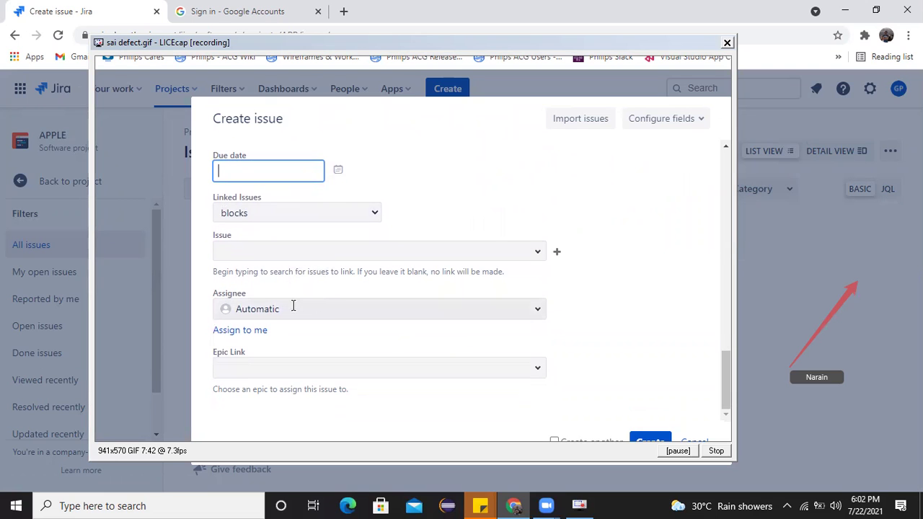
Step: Assign the bug to the suggested user and leave the epic link blank
click(291, 311)
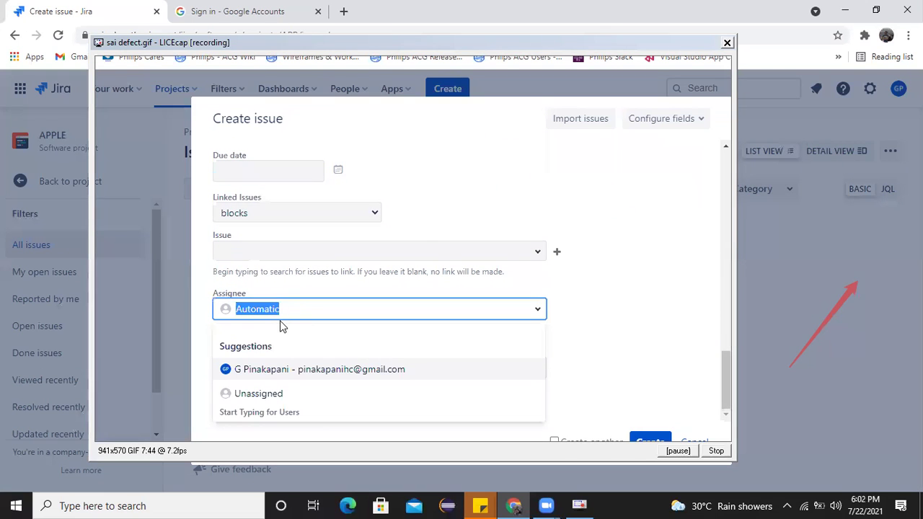
click(308, 373)
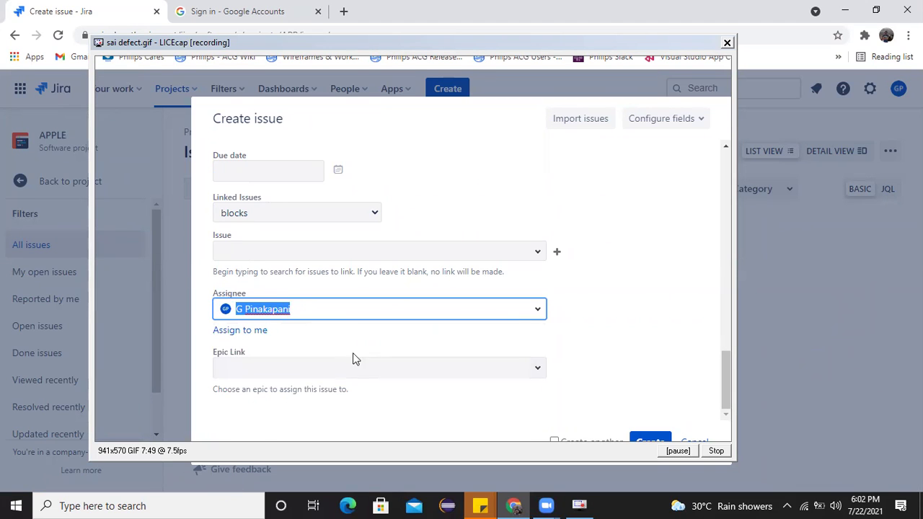
click(293, 366)
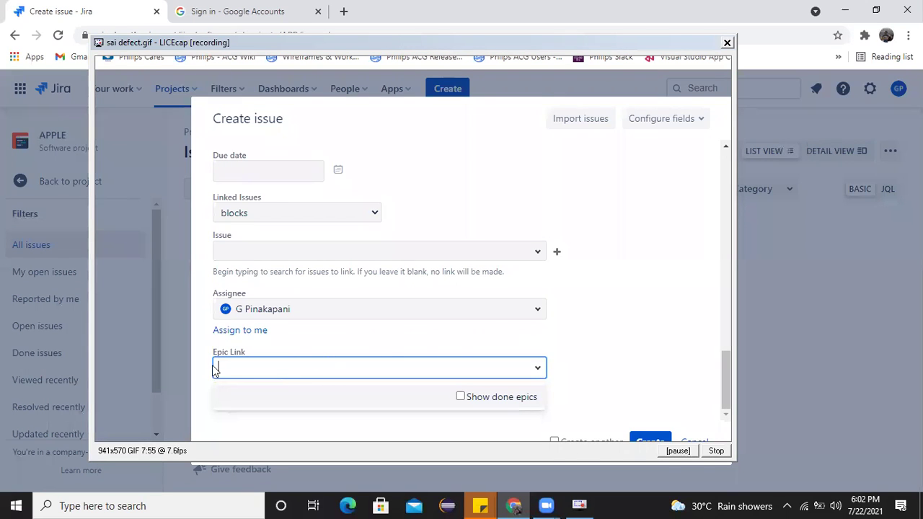
click(623, 341)
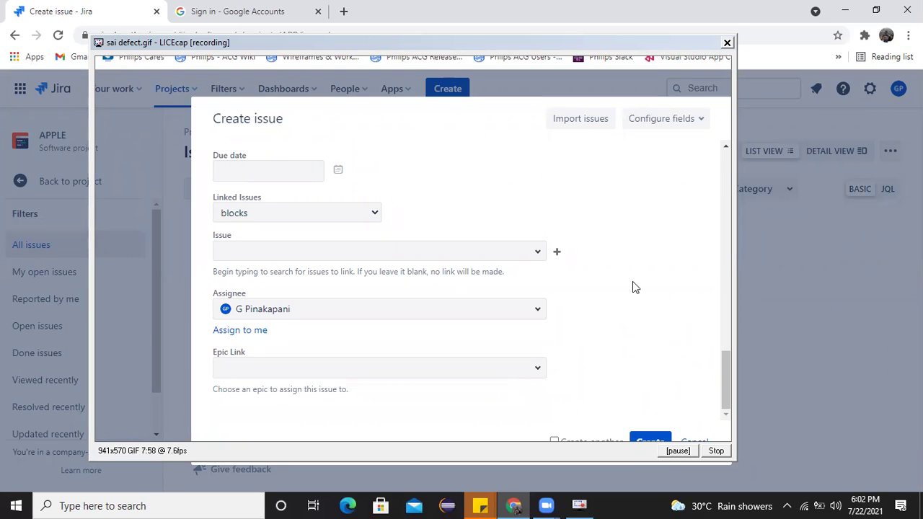
Step: Move the LICEcap recording frame slightly down so it covers the whole form, and create the bug
click(542, 45)
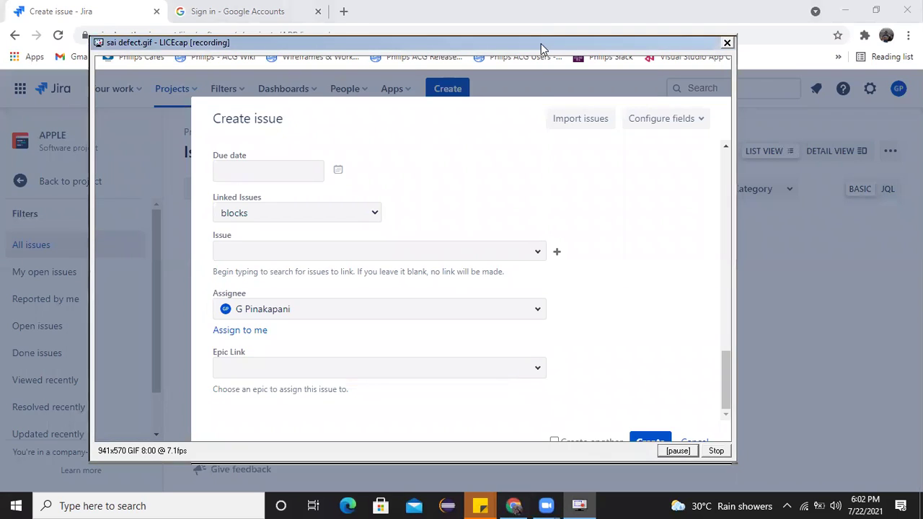
drag(541, 44, 543, 53)
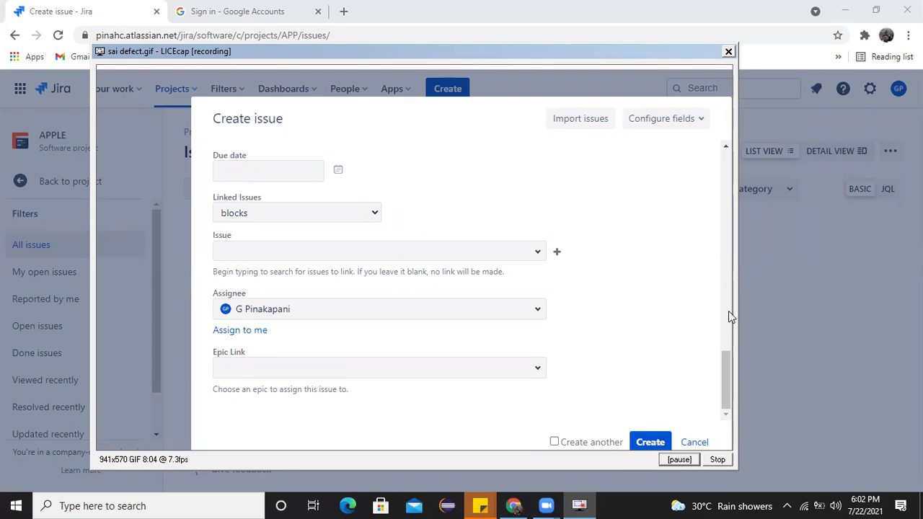
click(646, 442)
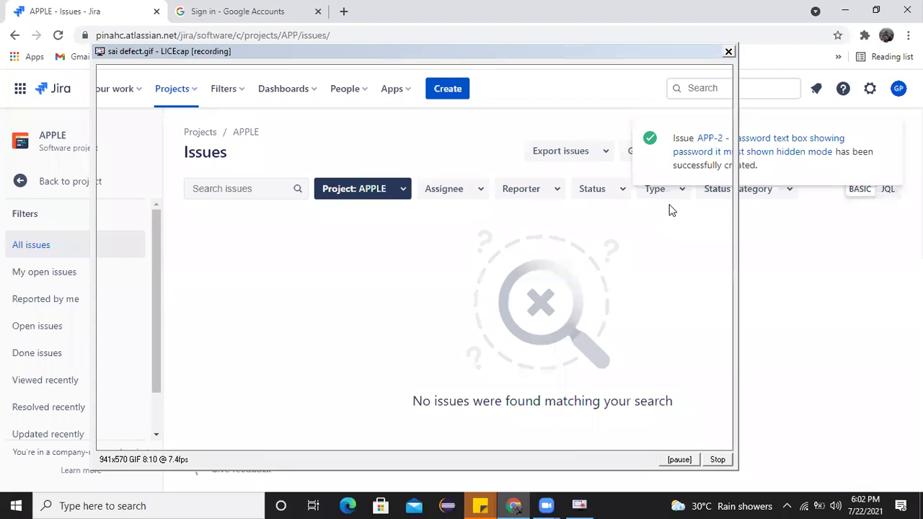
Step: Check the open issues, filter all APPLE issues by the suggested assignee, and open the password text box bug
click(43, 278)
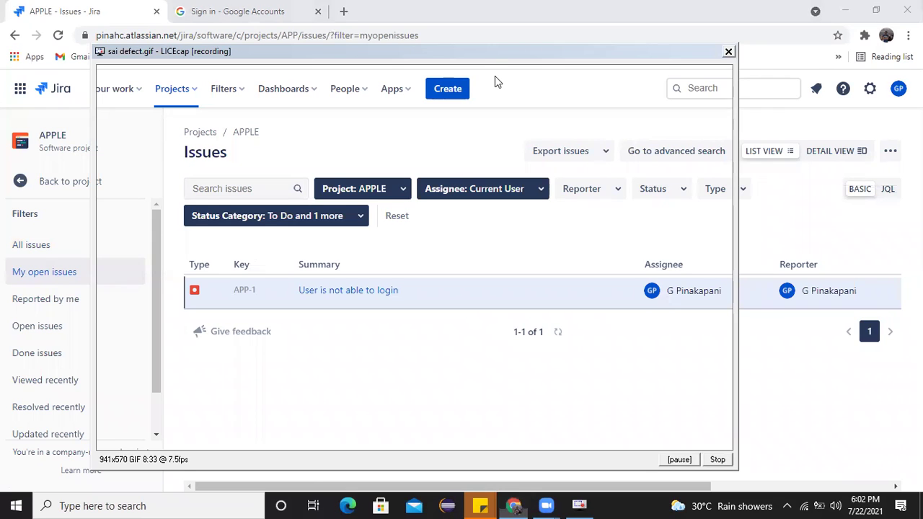
click(41, 246)
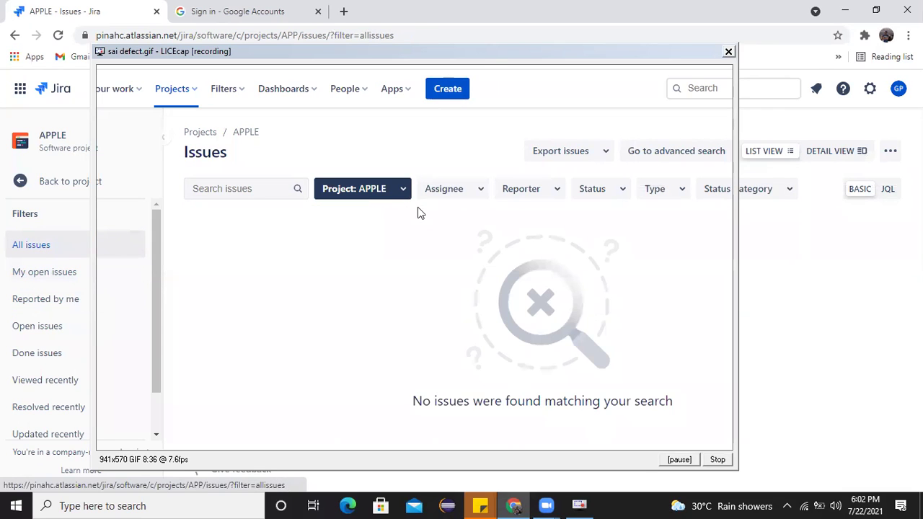
click(472, 196)
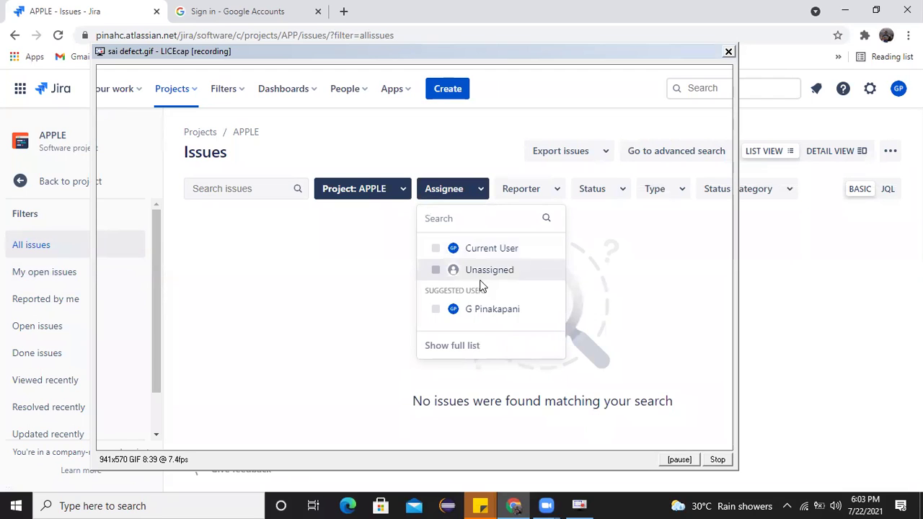
click(482, 309)
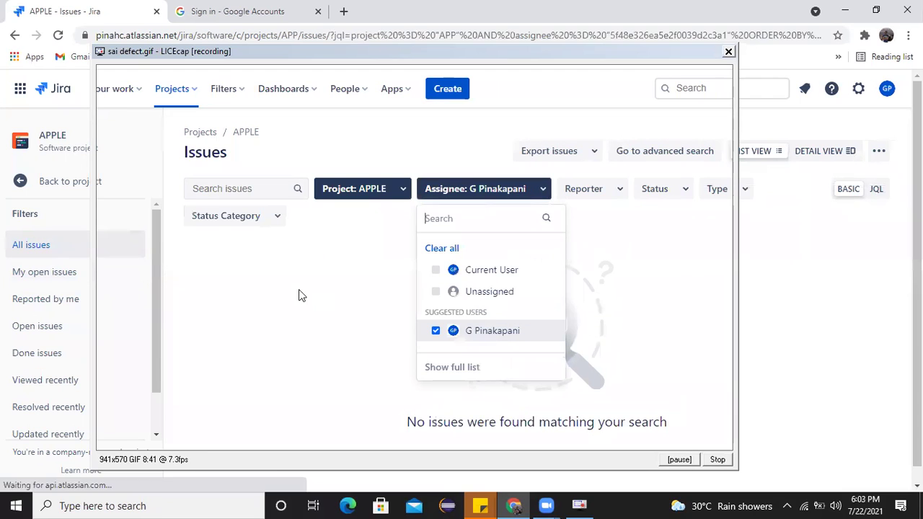
click(334, 437)
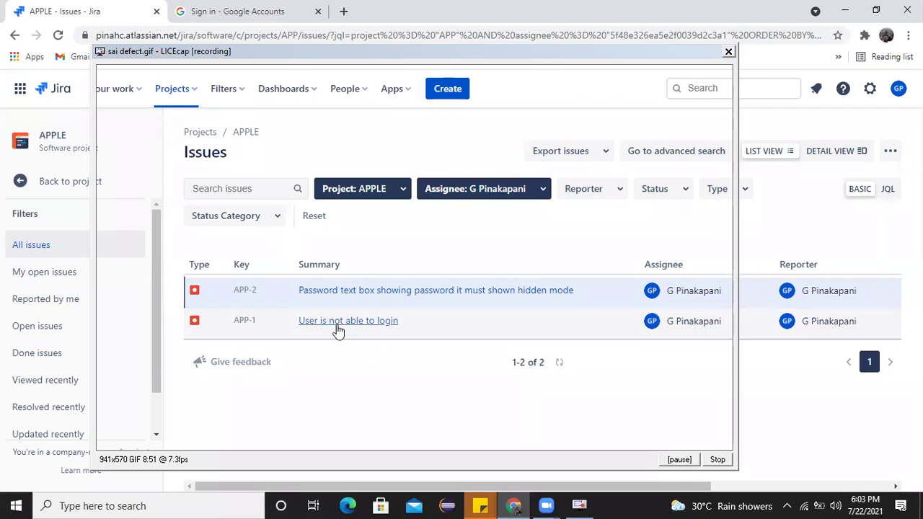
click(486, 292)
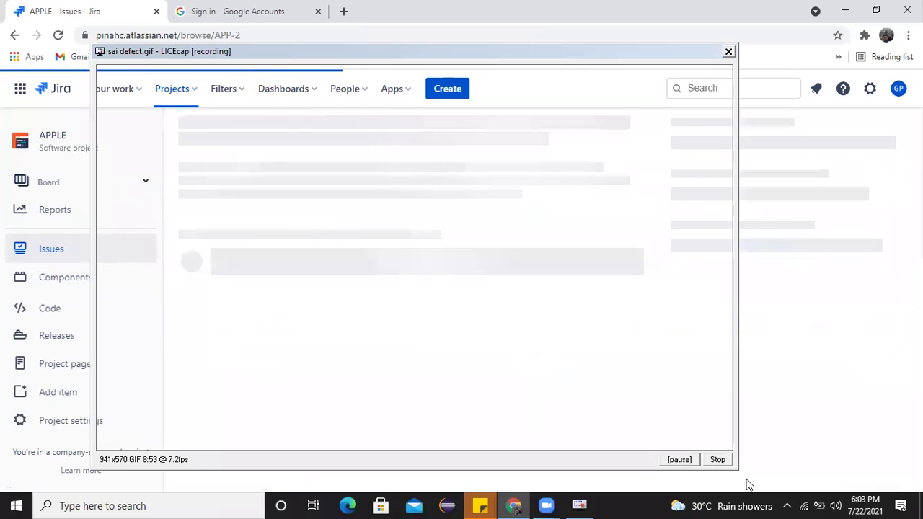
Step: Stop the sai defect.gif recording, minimize the browser, and close LICEcap
click(719, 460)
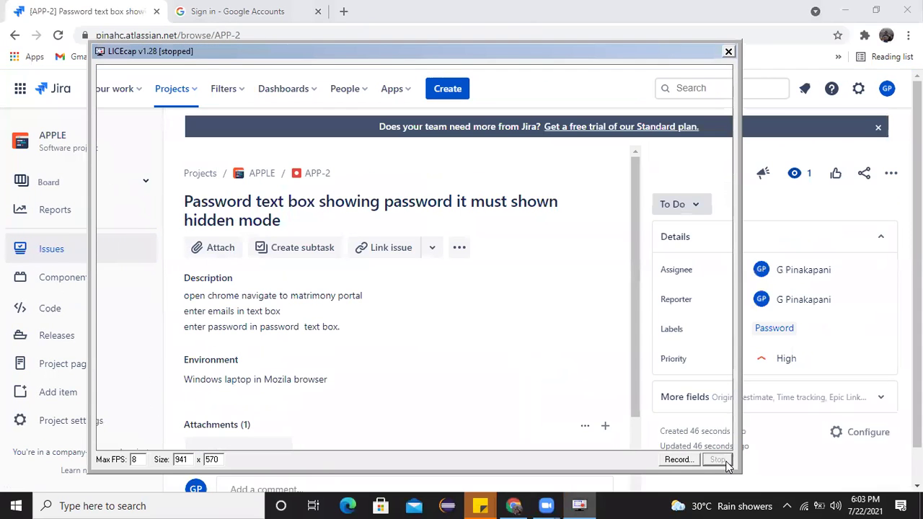
click(847, 11)
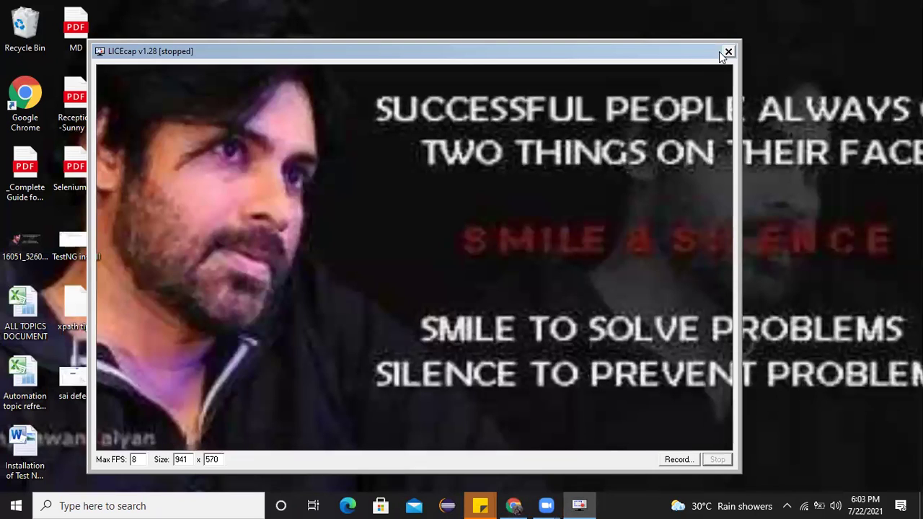
click(727, 53)
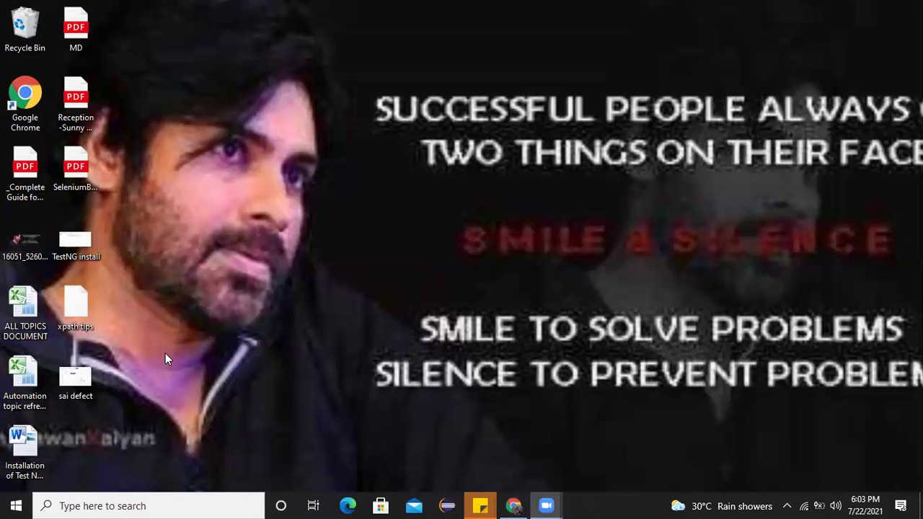
Step: Check the file size in the properties of the sai defect recording on the desktop
right_click(76, 380)
click(130, 483)
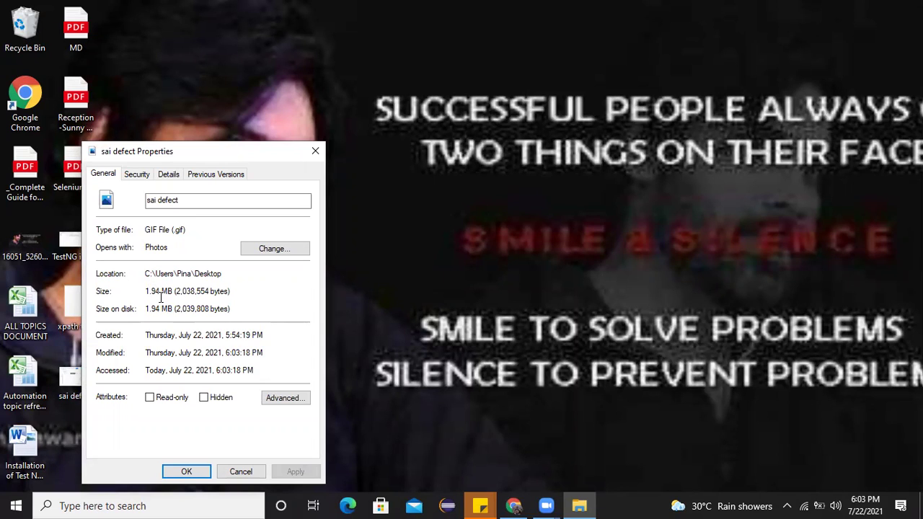
click(316, 151)
Step: Play back the sai defect recording from the desktop in Photos, then close the viewer
double_click(74, 377)
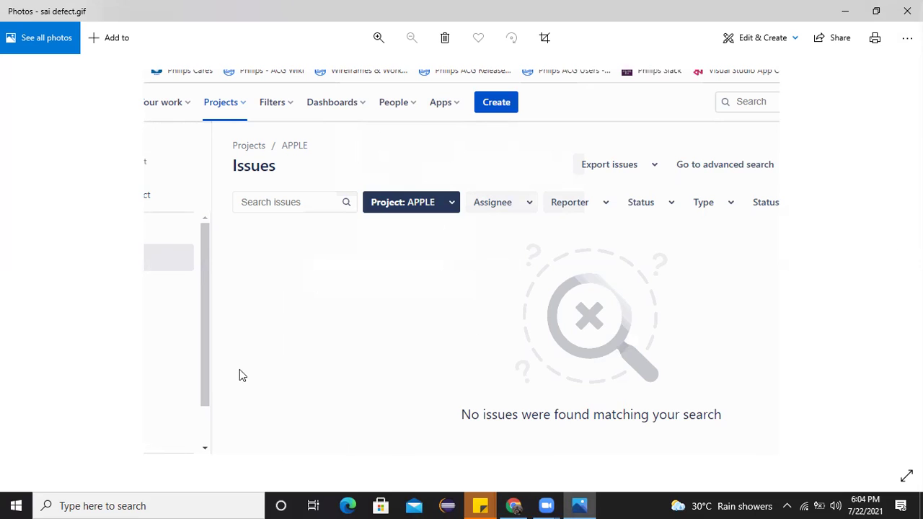
double_click(67, 13)
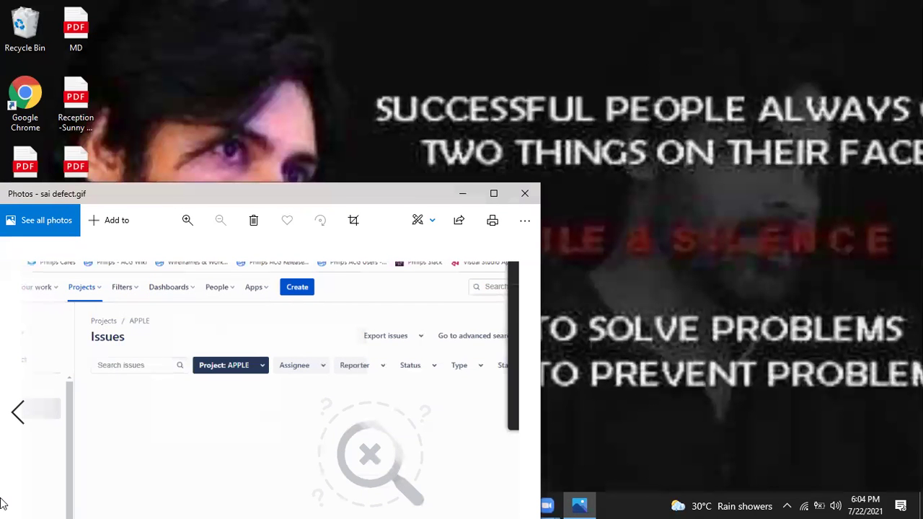
double_click(292, 198)
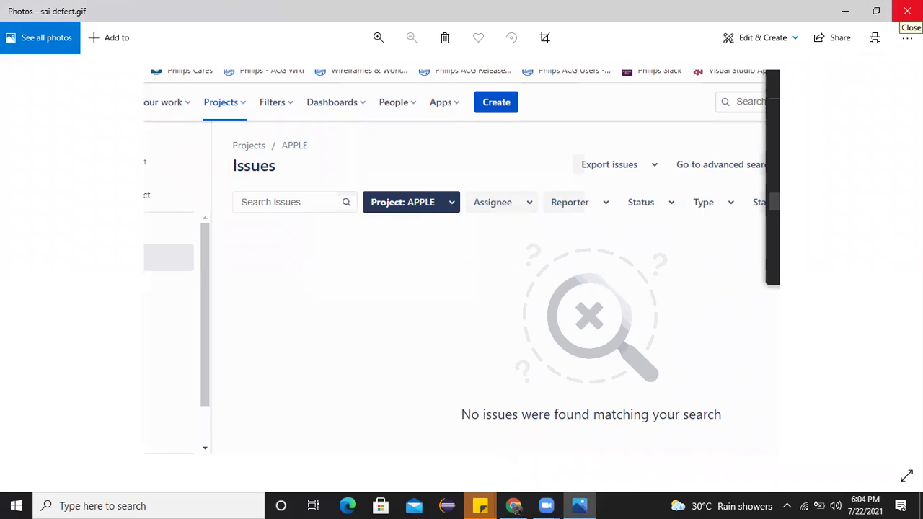
click(907, 11)
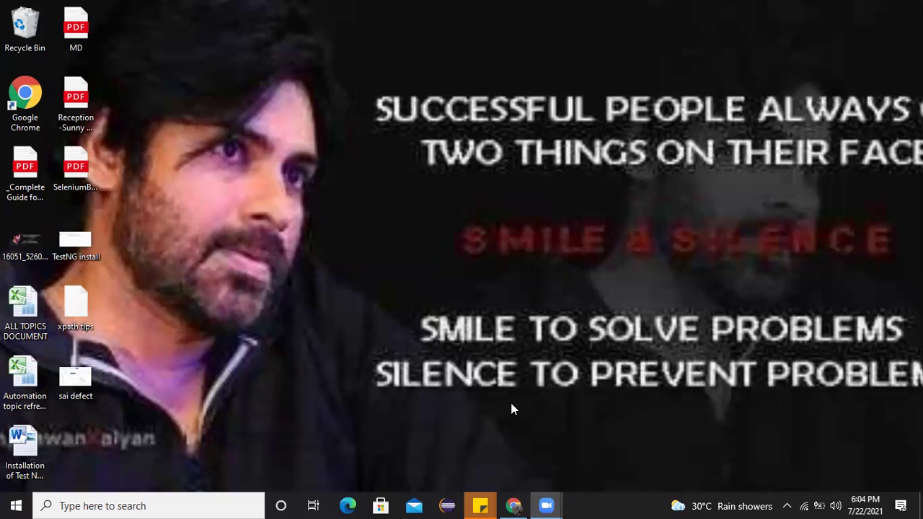
Step: Switch back to Chrome, log out of the Atlassian account, and close the logged-out page
click(514, 505)
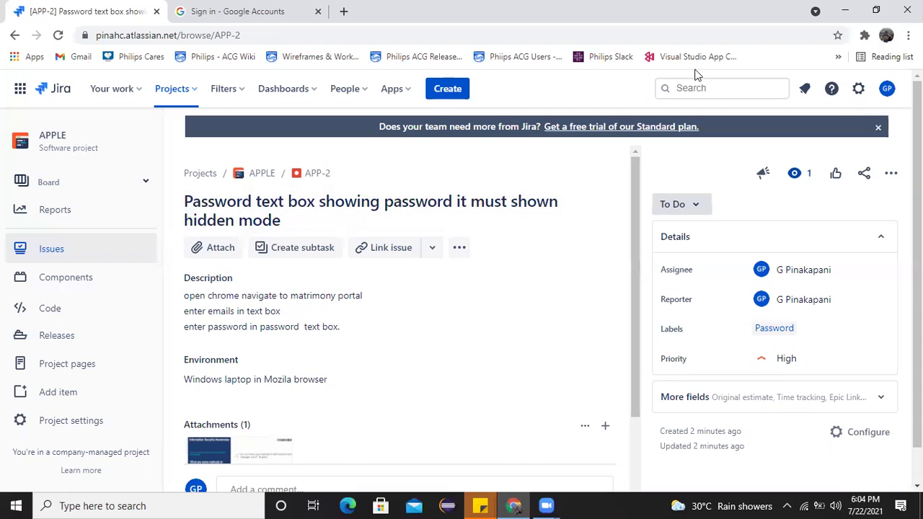
click(887, 89)
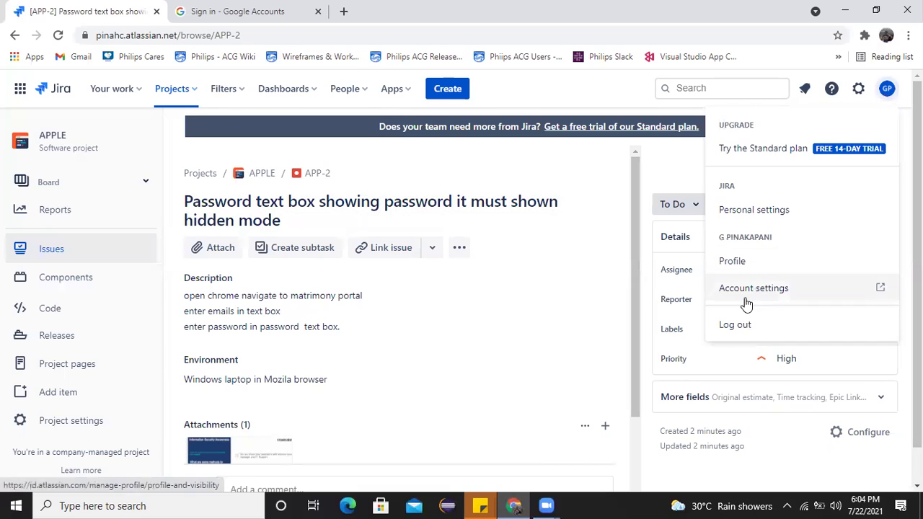
click(734, 323)
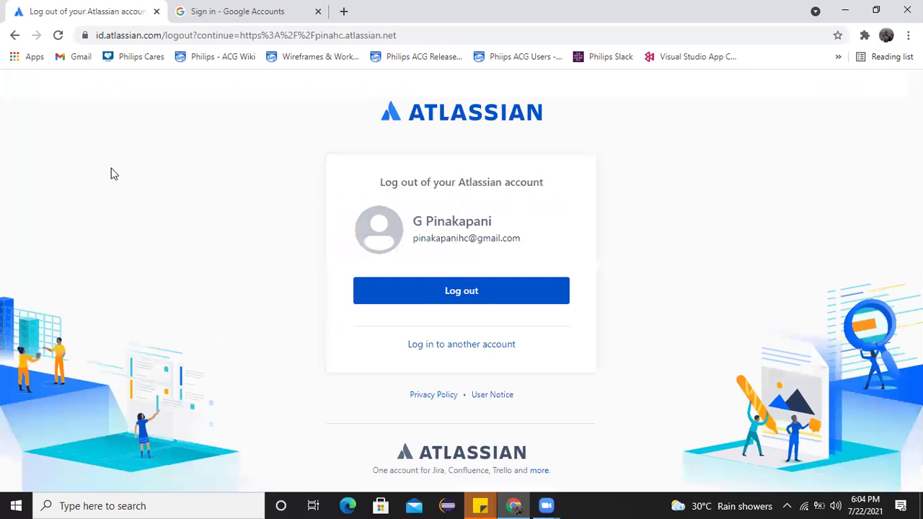
click(430, 291)
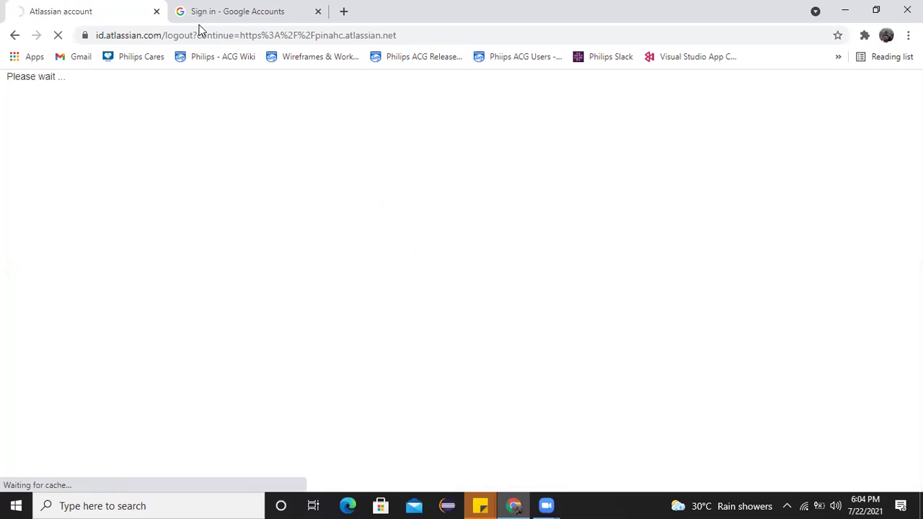
click(157, 11)
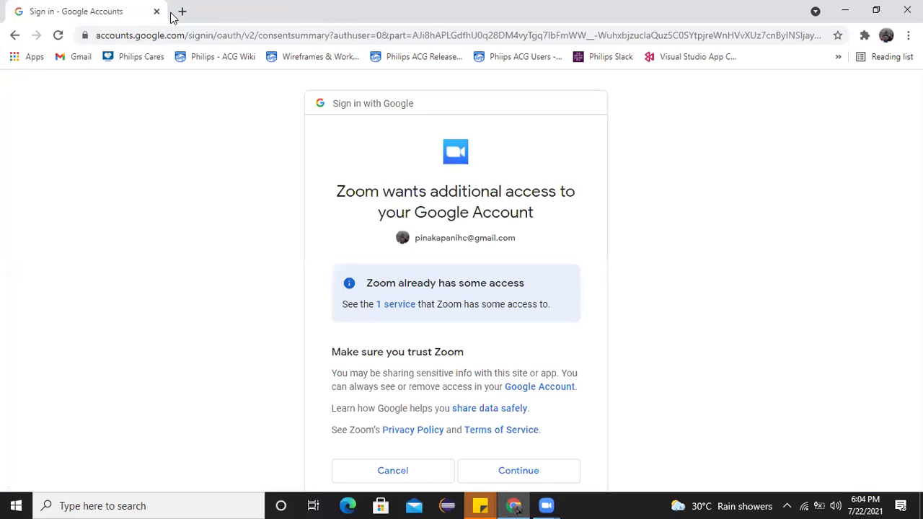
Step: Search Google for "jira" in a new browser tab and open Atlassian's Jira issue and project tracking page
click(181, 11)
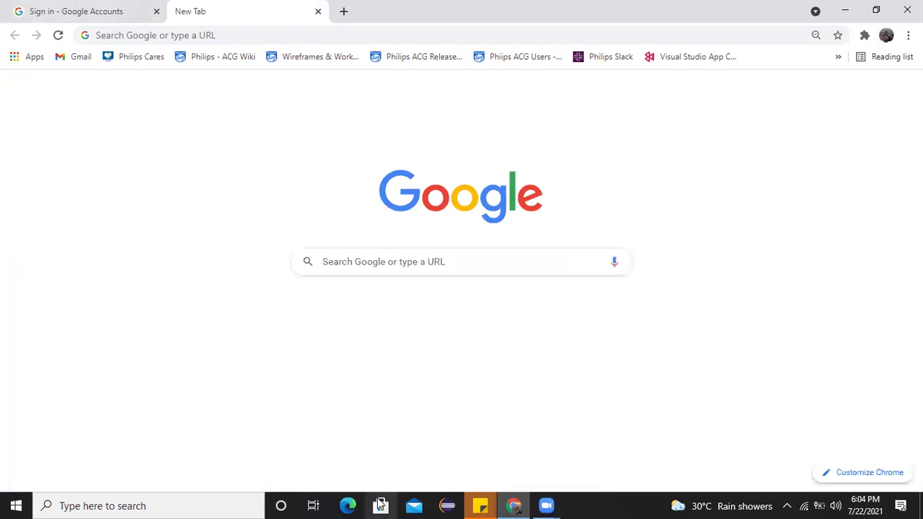
click(173, 30)
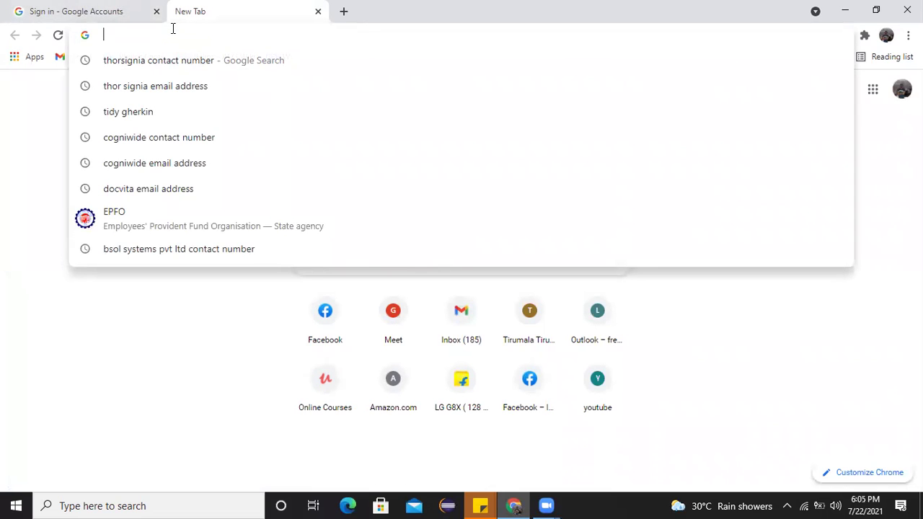
text(jira)
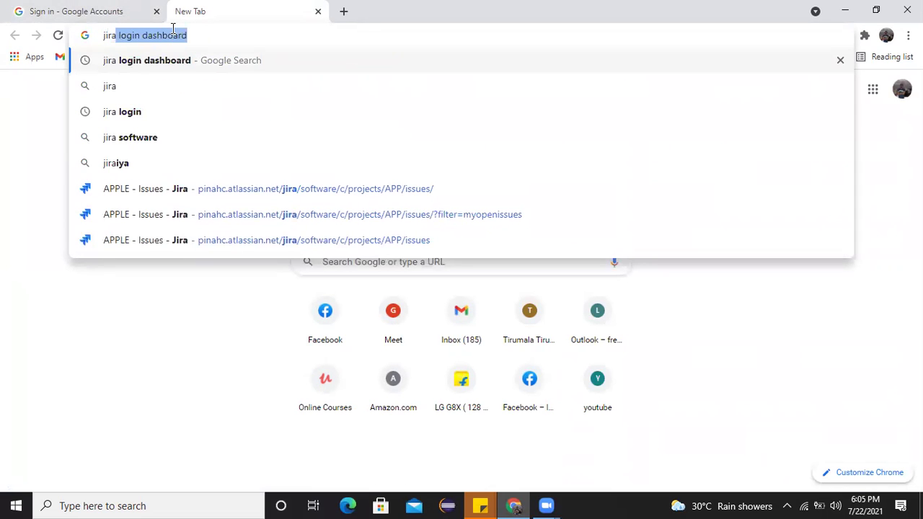
click(153, 83)
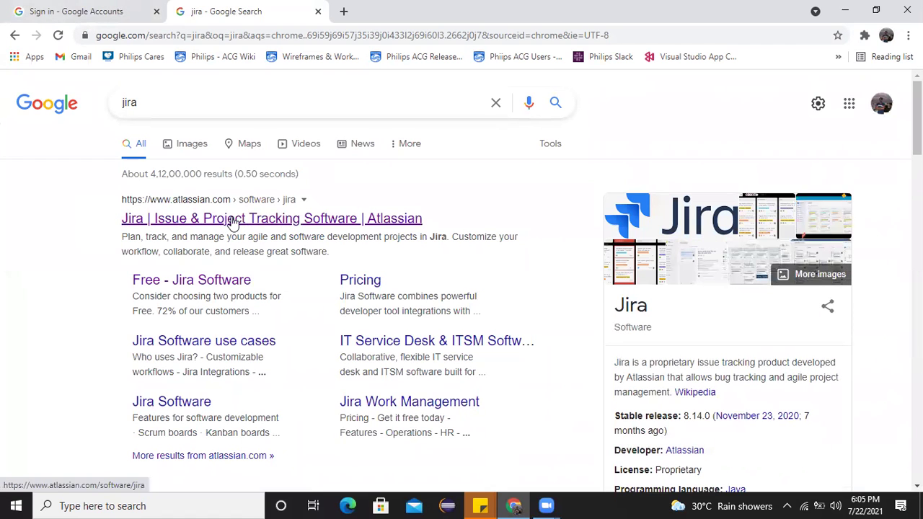
click(264, 218)
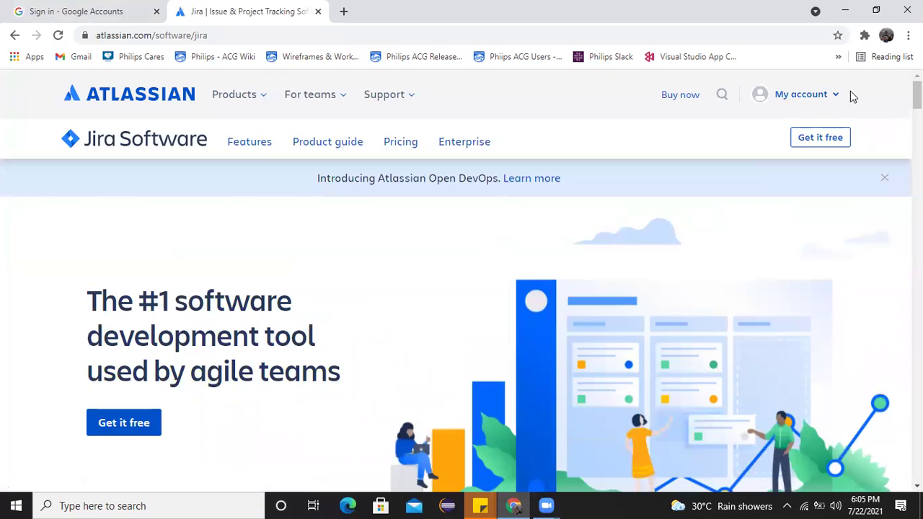
Step: Log in to Atlassian through Google sign-in with the first listed account
mouse_move(843, 97)
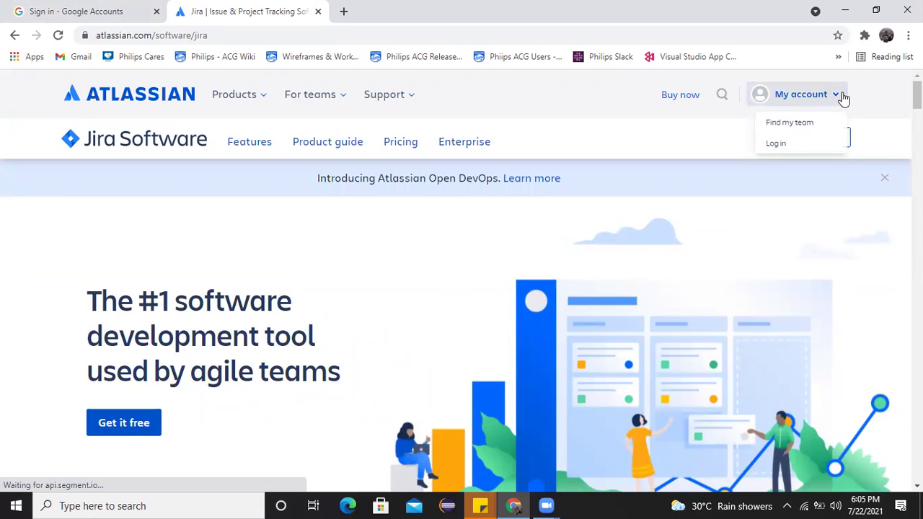
click(776, 146)
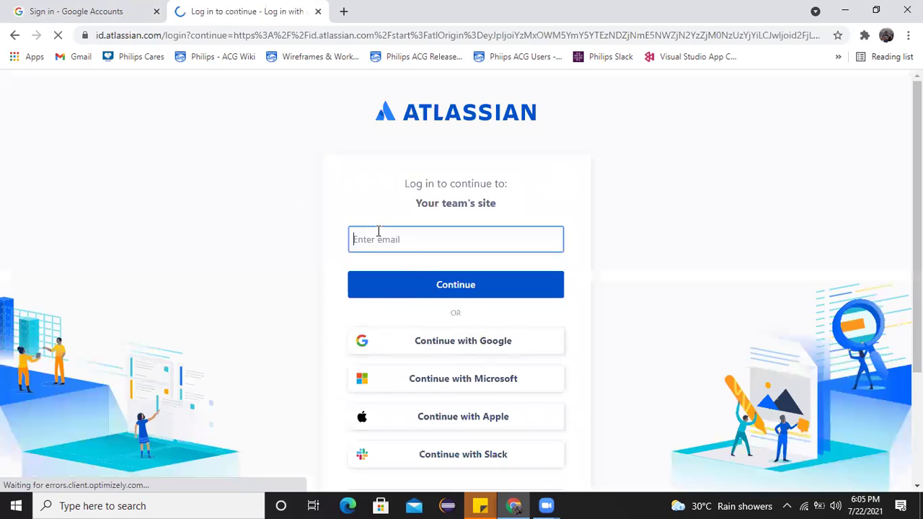
key(ctrl+v)
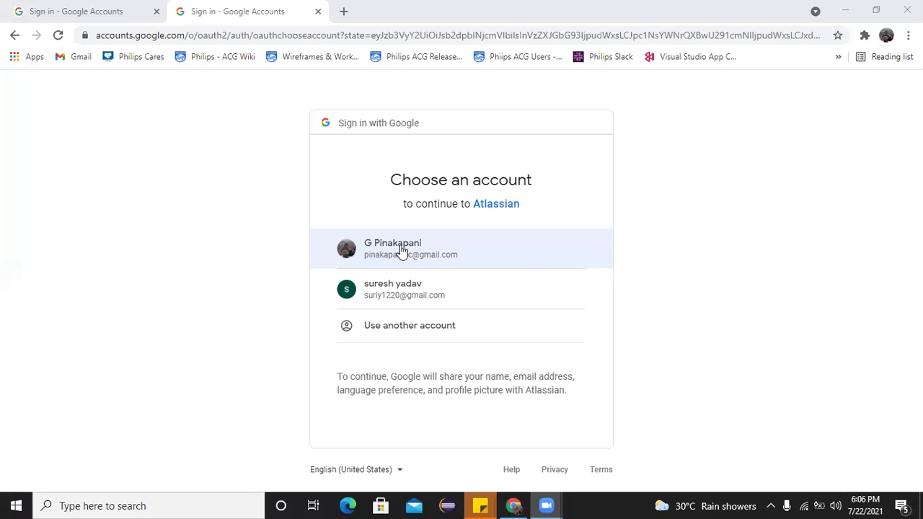
click(402, 250)
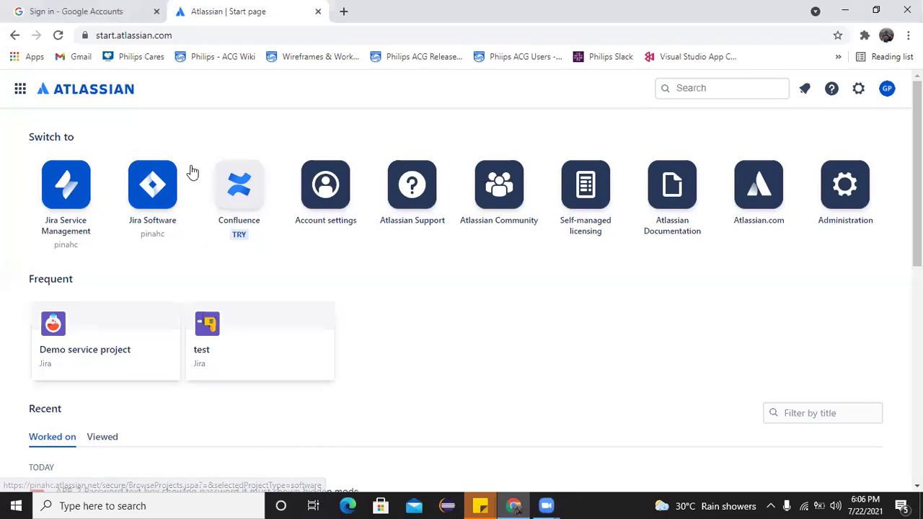
Step: Return to the Google results for "jira" and reopen Atlassian's Jira issue and project tracking page
click(20, 41)
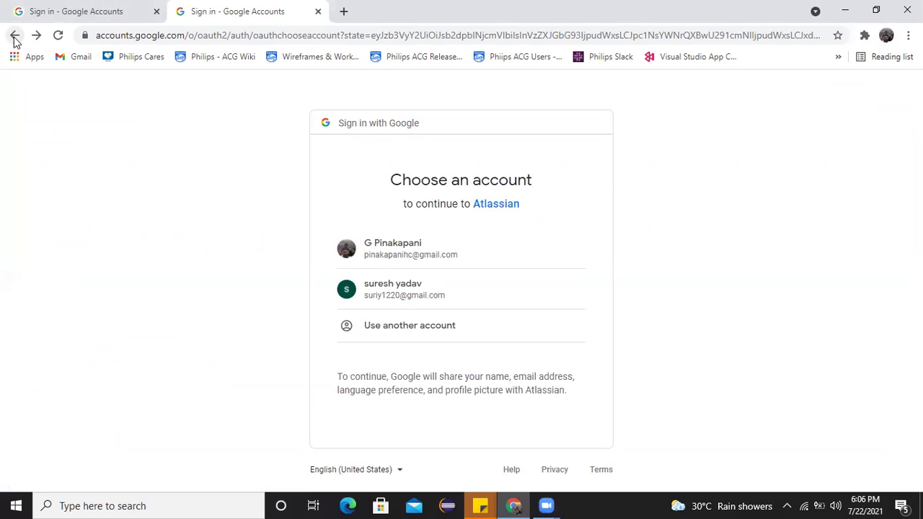
click(15, 40)
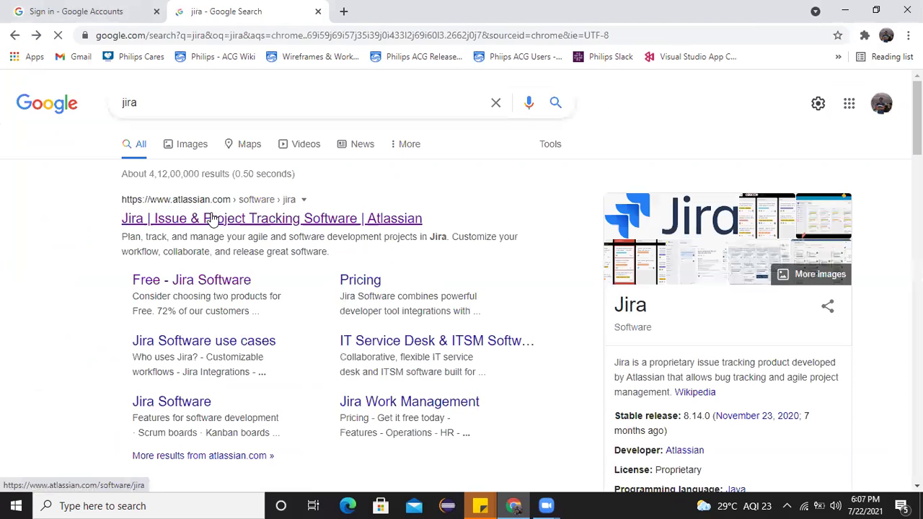
click(211, 219)
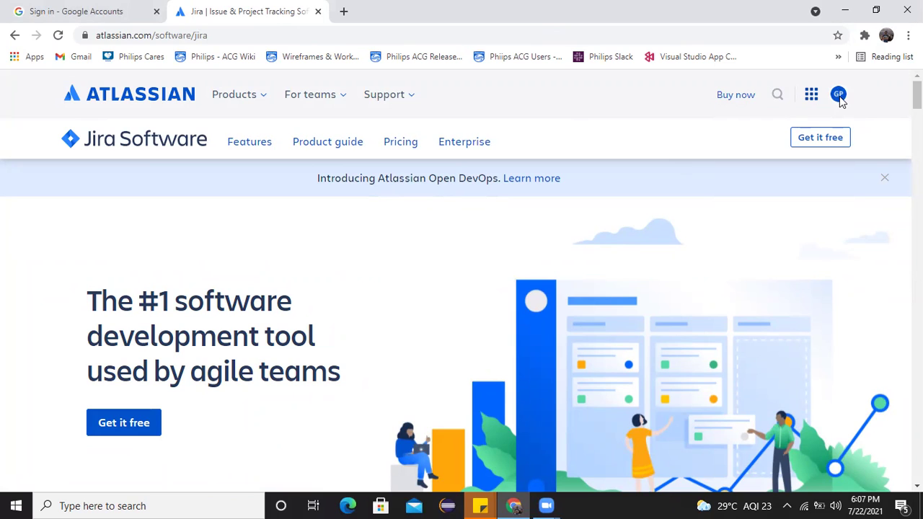
Step: Log out of the Atlassian account from the Jira Software page and confirm the logout
click(834, 103)
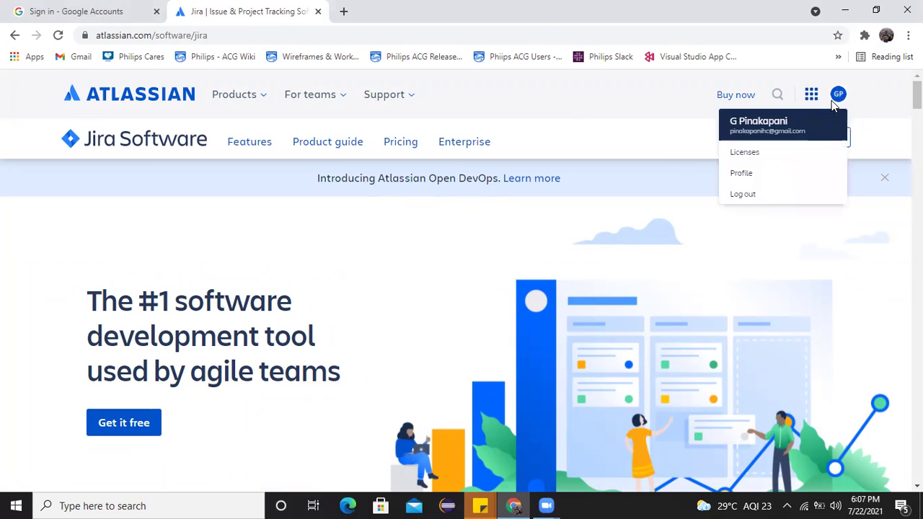
click(743, 194)
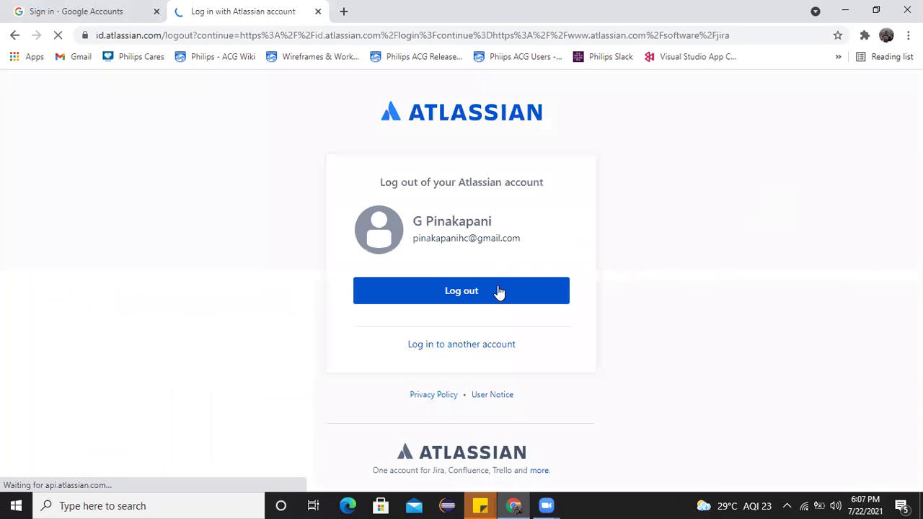
click(499, 289)
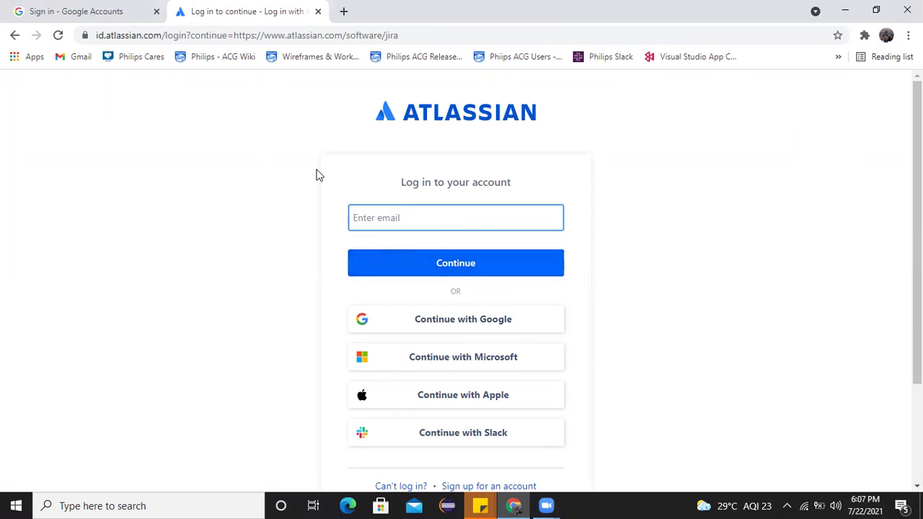
Step: Go back from the login page to the Jira Software page and switch to the Jira Software product
click(18, 41)
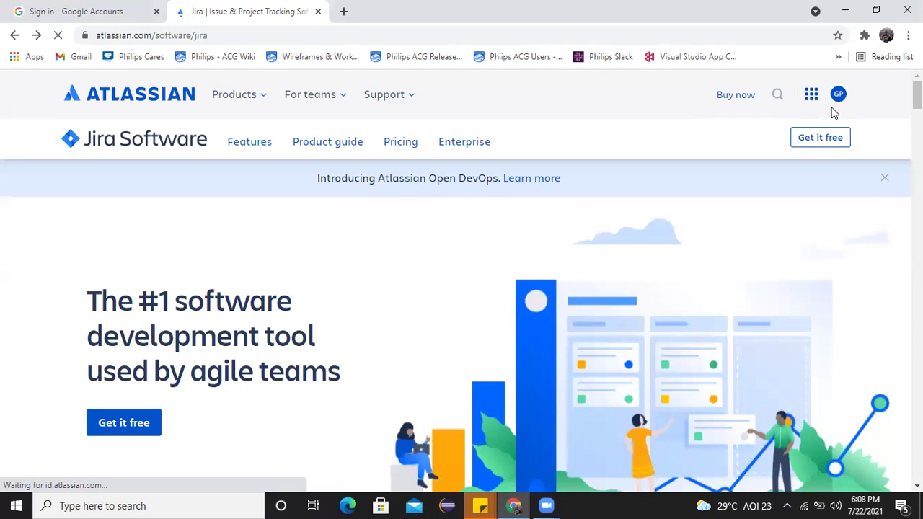
click(838, 99)
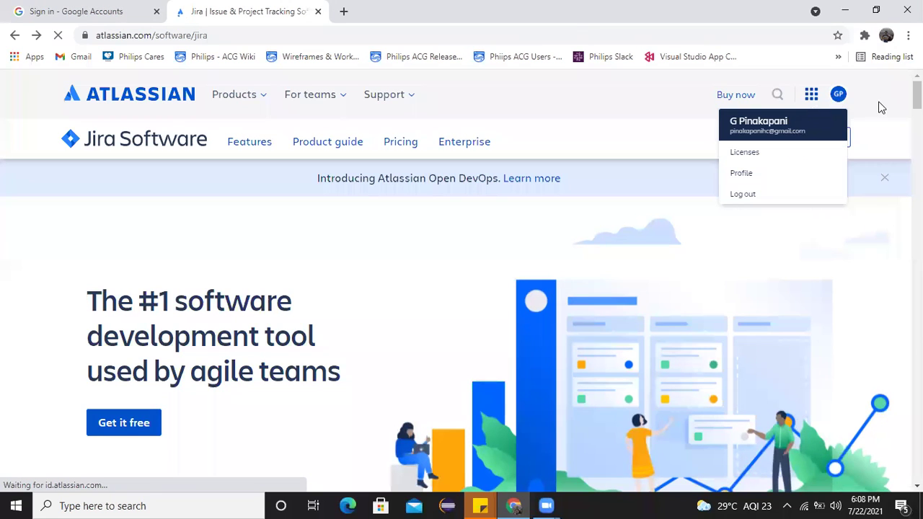
click(813, 100)
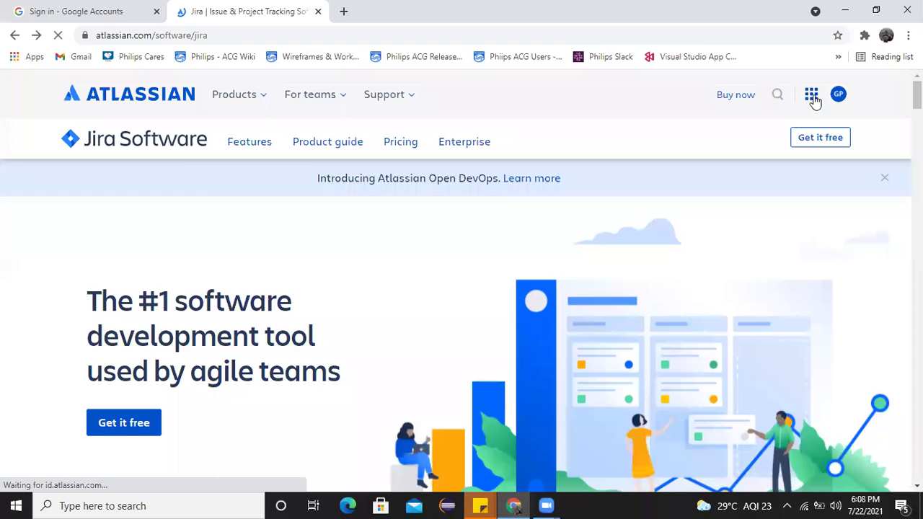
click(813, 99)
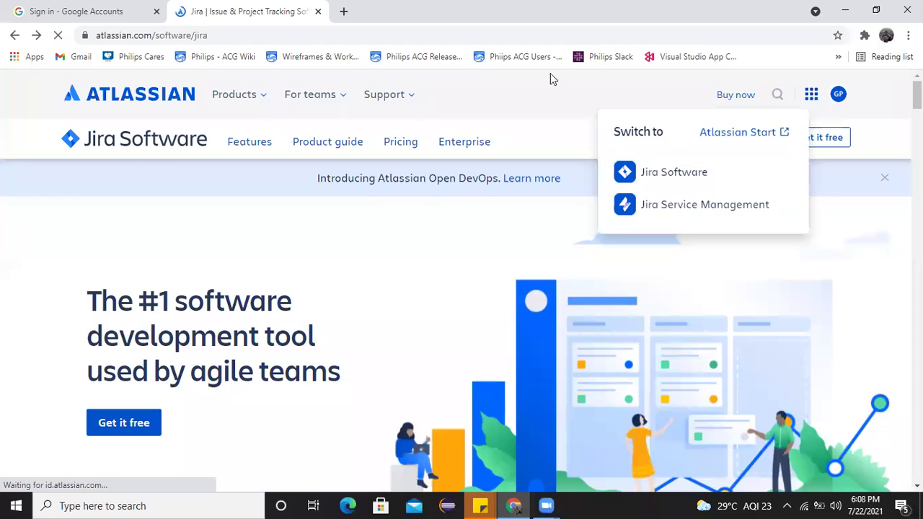
click(698, 174)
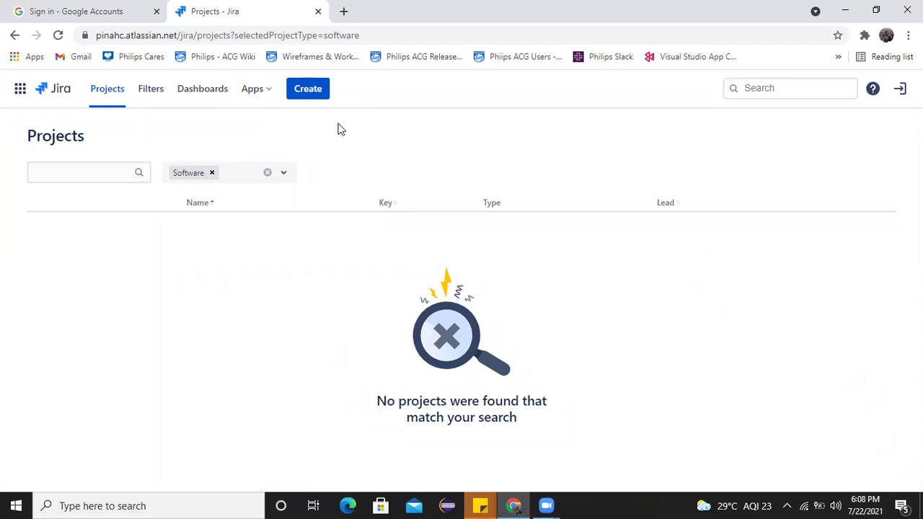
Step: Search Google for "bugzilla" in a new browser tab
click(343, 11)
text(bu)
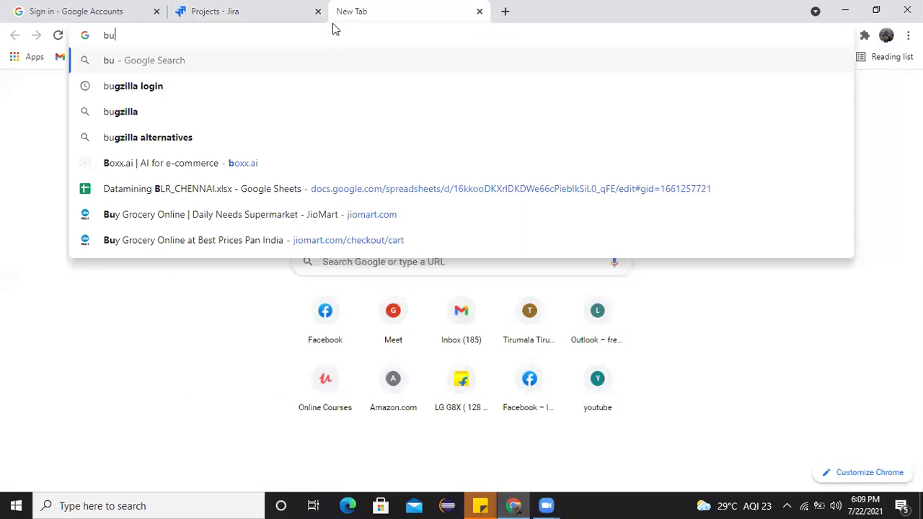
text(gzla)
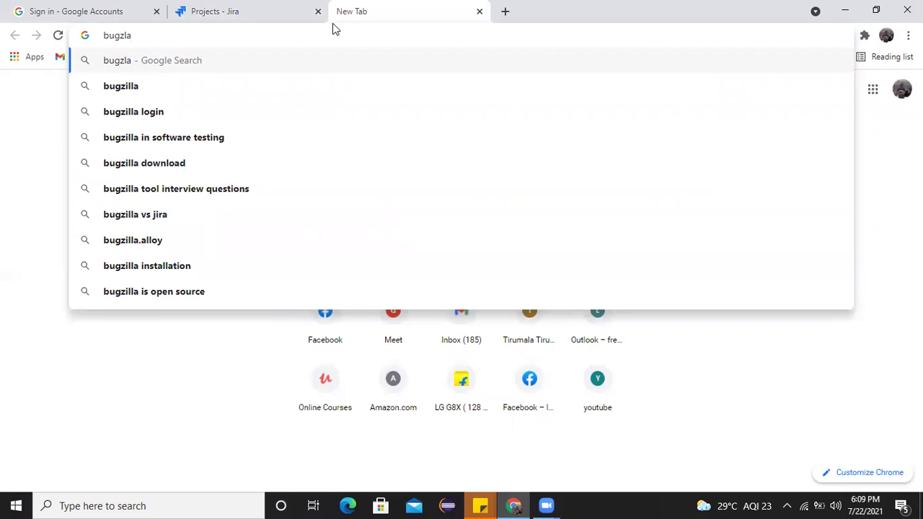
click(216, 85)
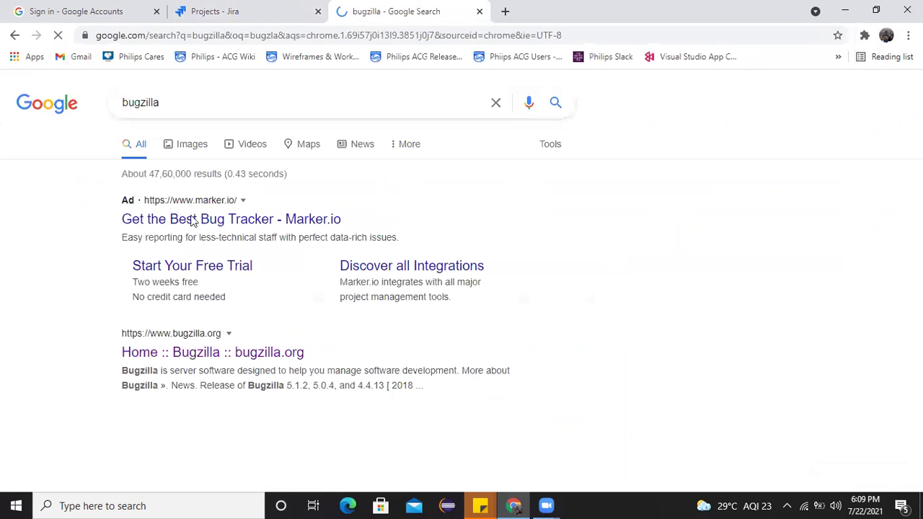